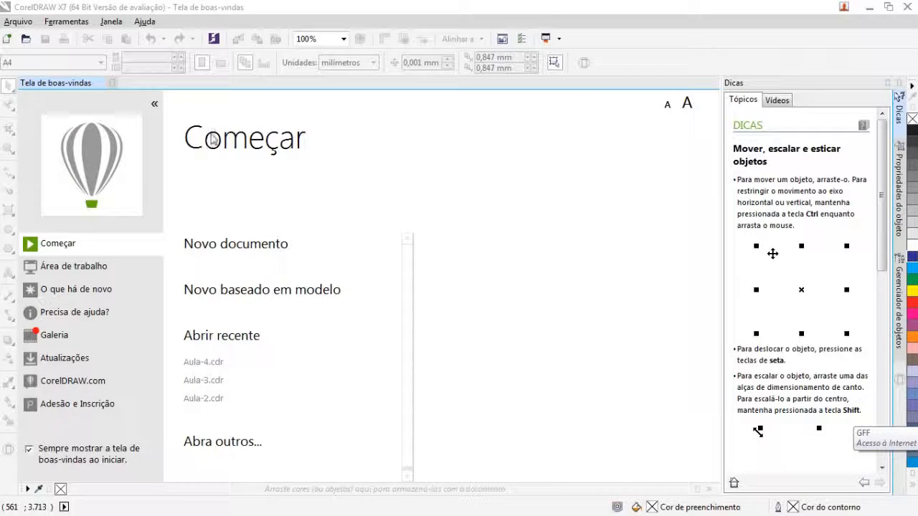
Create a new A4 CMYK document named Aula-5
{"action": "left_click", "coordinate": [263, 244]}
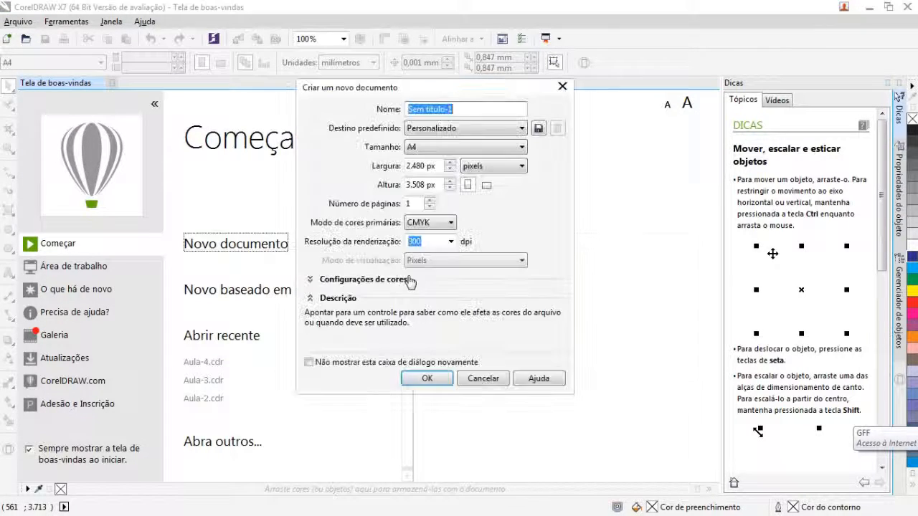
{"action": "type", "text": "Aula-5"}
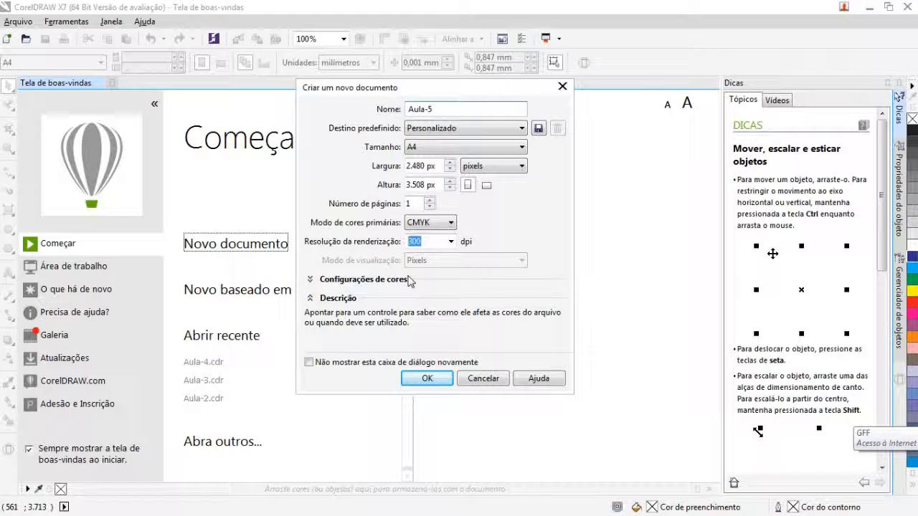
{"action": "left_click", "coordinate": [428, 379]}
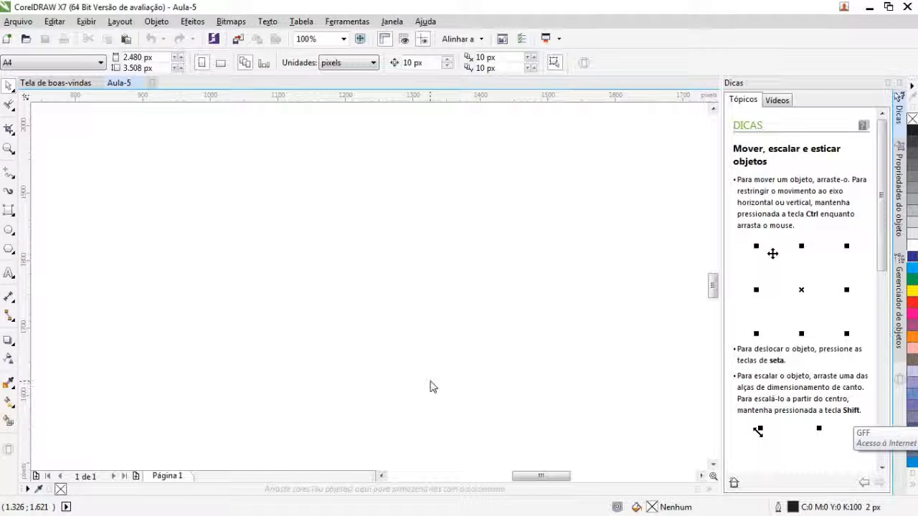
Draw an ellipse about 4,040 by 3,340 px overlapping the page's left side and move it beyond the page's right edge
{"action": "scroll", "coordinate": [368, 344], "scroll_direction": "down", "scroll_amount": 2}
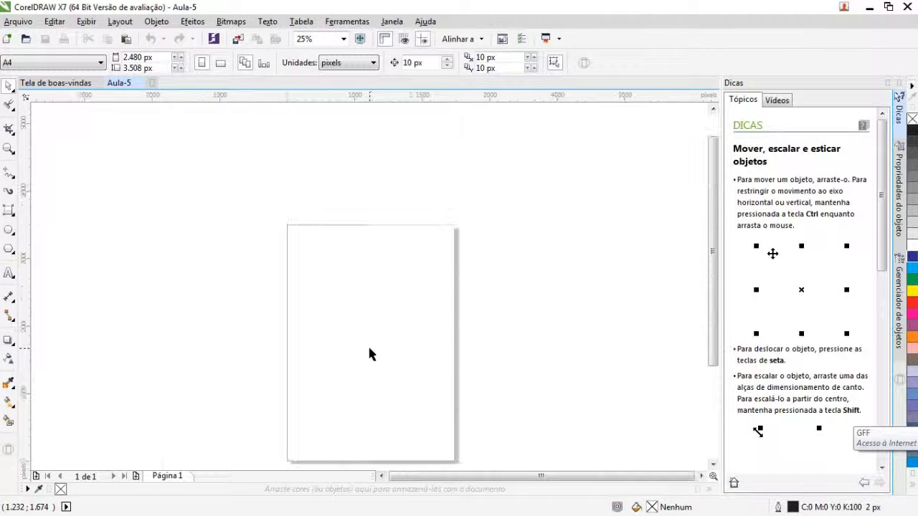
{"action": "left_click_drag", "start_coordinate": [712, 255], "coordinate": [712, 290]}
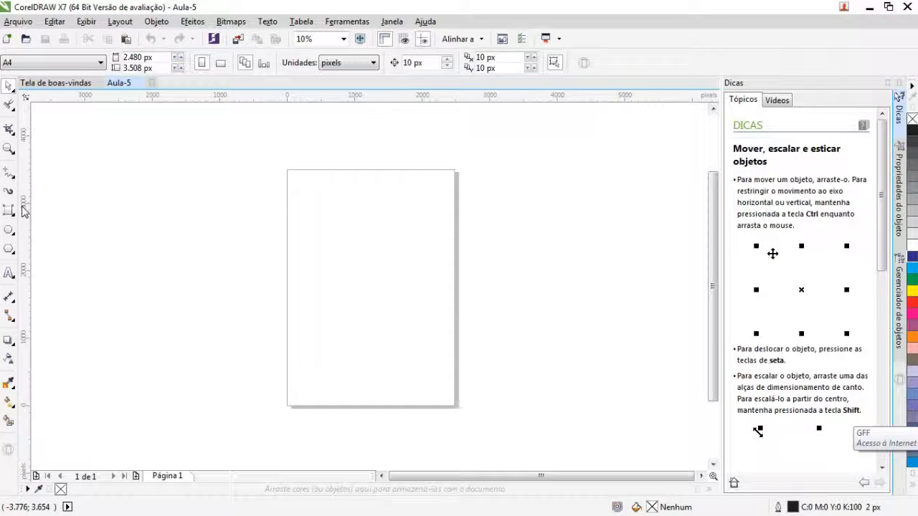
{"action": "left_click", "coordinate": [9, 230]}
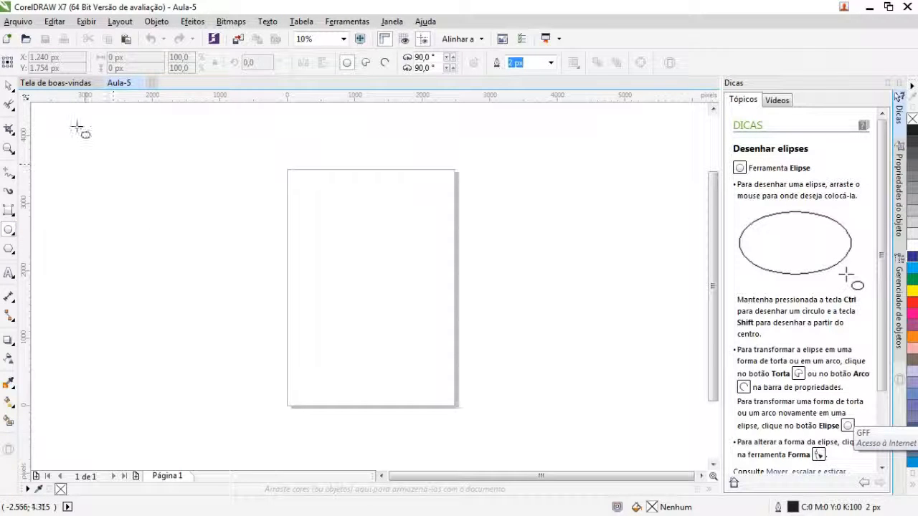
{"action": "left_click", "coordinate": [92, 157]}
{"action": "left_click_drag", "start_coordinate": [92, 156], "coordinate": [367, 387]}
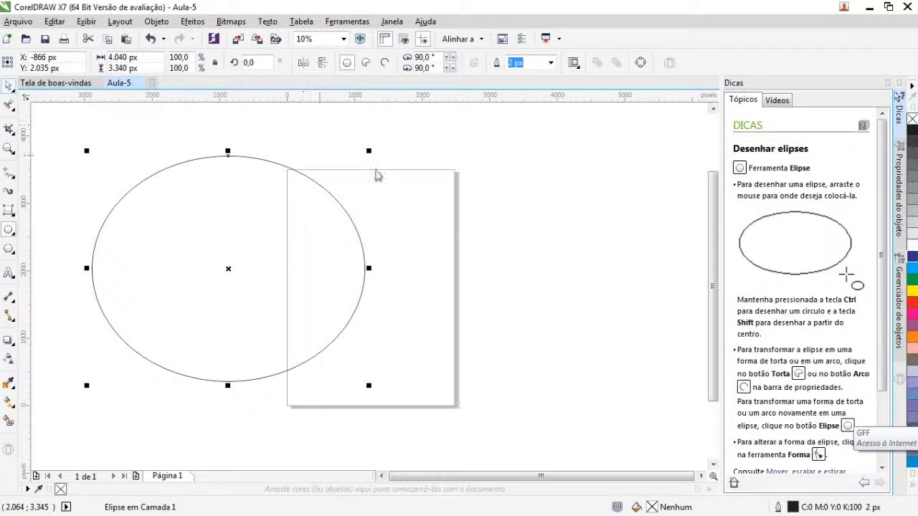
{"action": "key", "text": "space"}
{"action": "left_click_drag", "start_coordinate": [230, 269], "coordinate": [601, 277]}
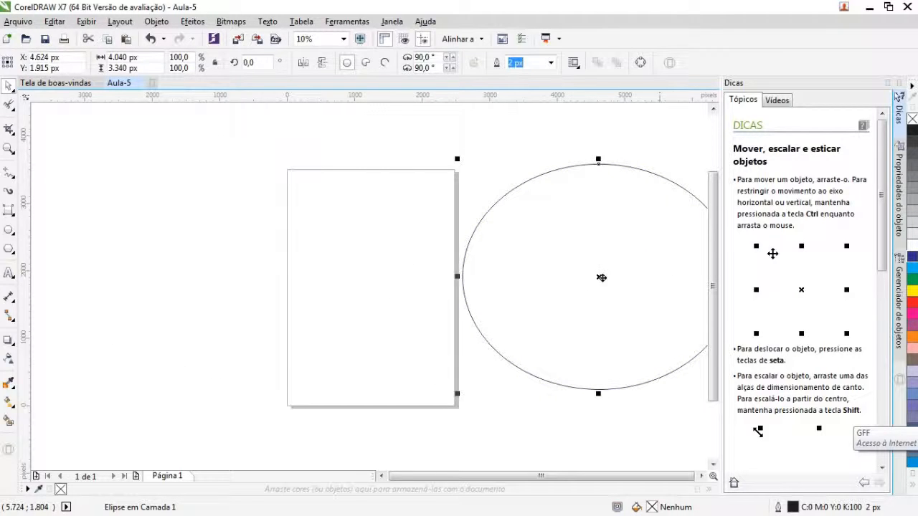
{"action": "left_click", "coordinate": [314, 260]}
Draw a rectangle about 2,460 by 2,540 px and a square about 590 px beside the page, deleting each one
{"action": "left_click", "coordinate": [9, 229]}
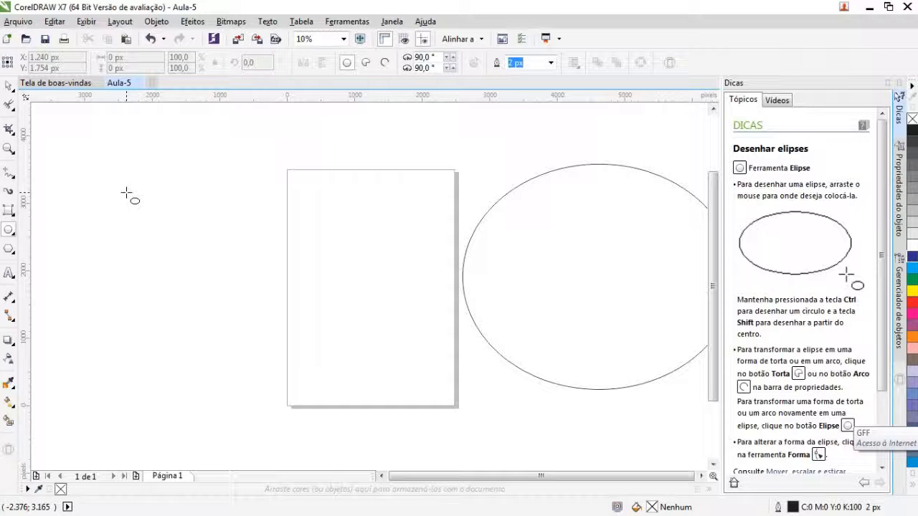
{"action": "left_click", "coordinate": [9, 210]}
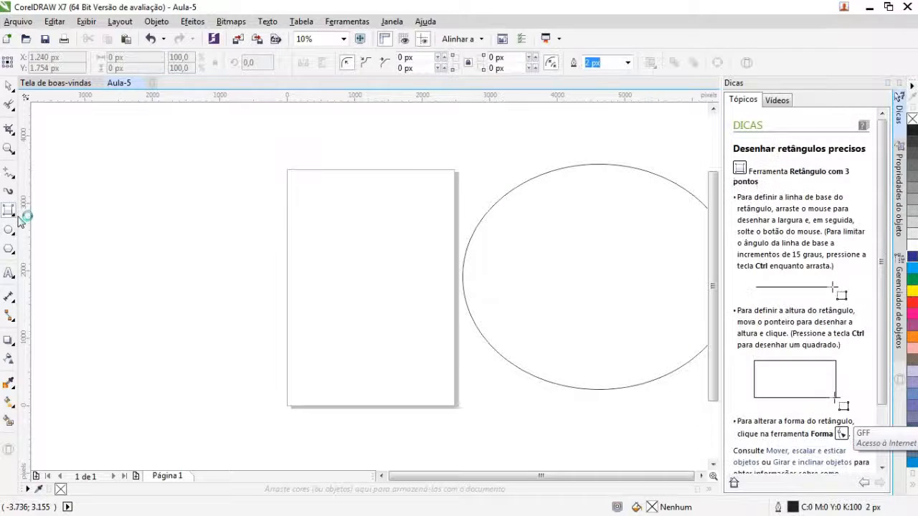
{"action": "left_click", "coordinate": [14, 217]}
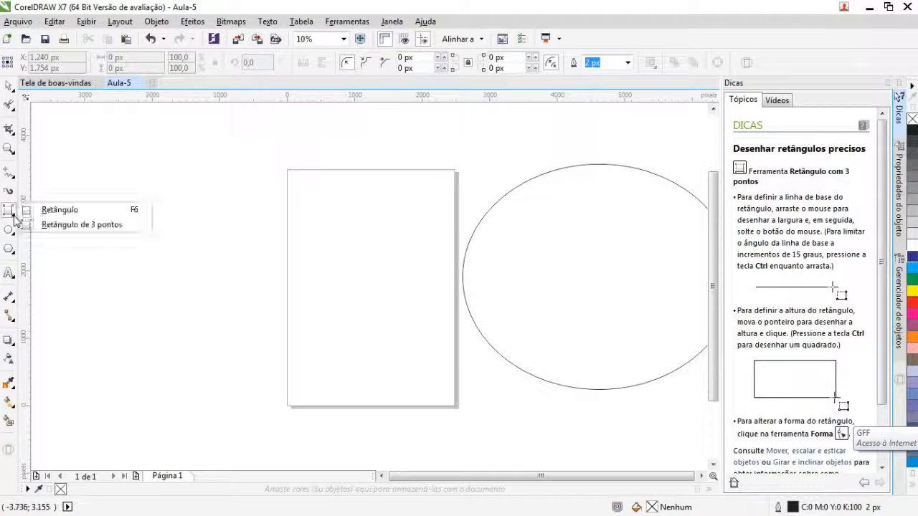
{"action": "left_click", "coordinate": [58, 207]}
{"action": "left_click_drag", "start_coordinate": [66, 168], "coordinate": [233, 339]}
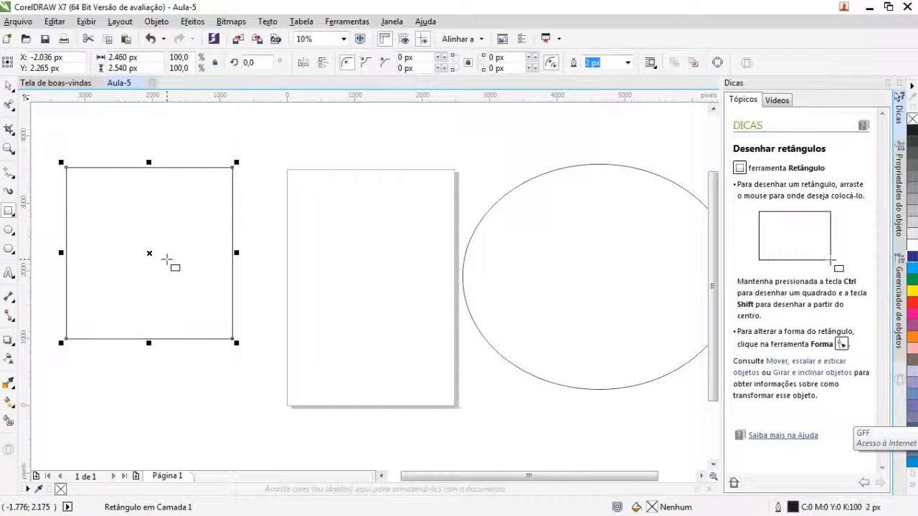
{"action": "key", "text": "Delete"}
{"action": "left_click_drag", "start_coordinate": [90, 179], "coordinate": [130, 218]}
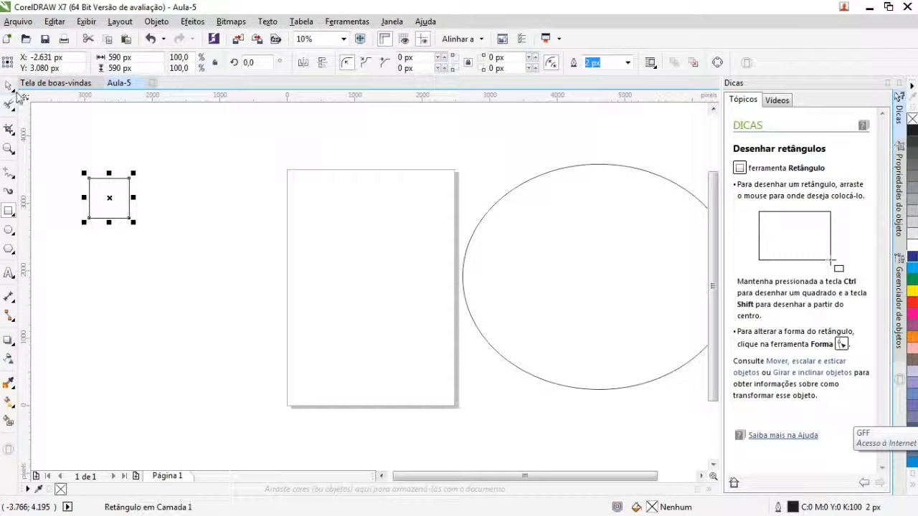
{"action": "key", "text": "Delete"}
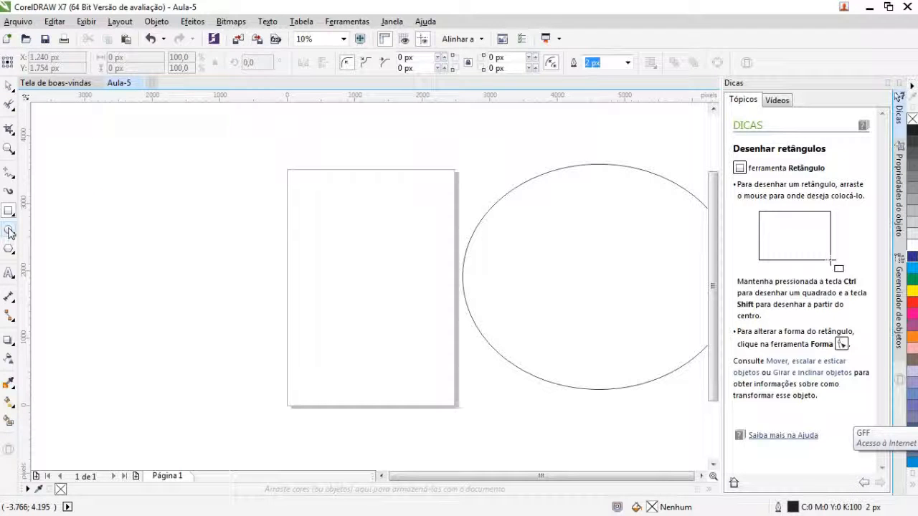
Draw a second ellipse about 3,720 by 3,500 px and move it right so it overlaps the first ellipse
{"action": "left_click", "coordinate": [8, 231]}
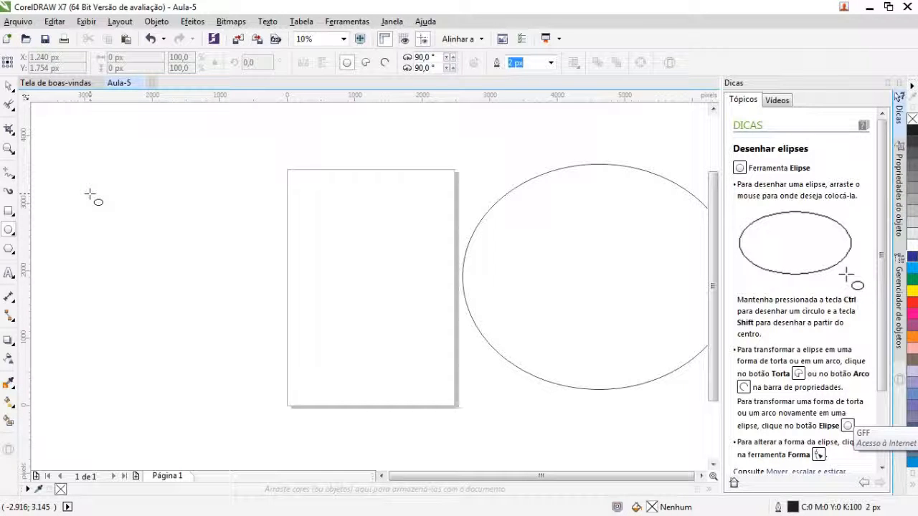
{"action": "left_click_drag", "start_coordinate": [89, 194], "coordinate": [341, 429]}
{"action": "left_click", "coordinate": [8, 86]}
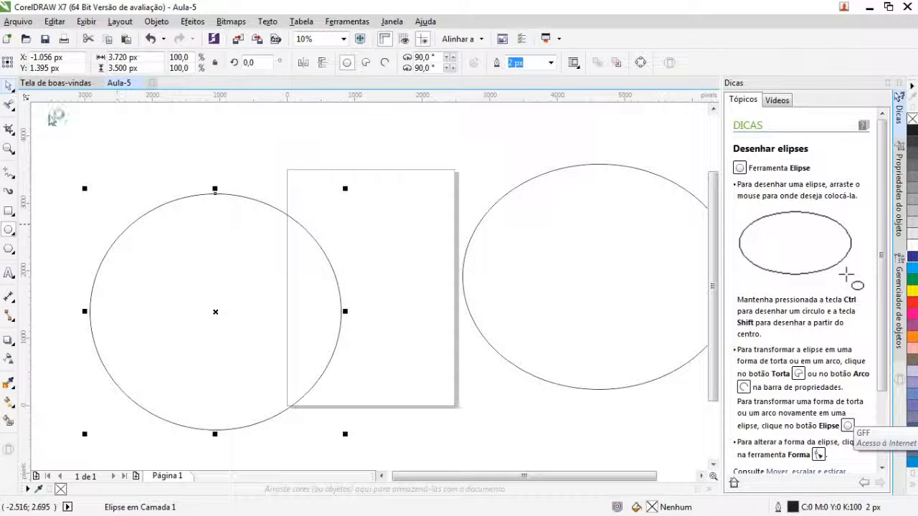
{"action": "left_click_drag", "start_coordinate": [261, 286], "coordinate": [360, 242]}
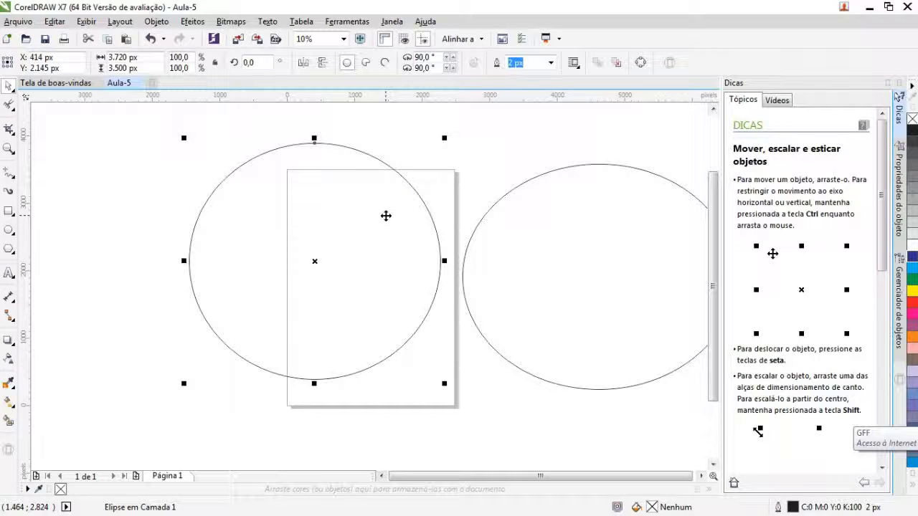
{"action": "left_click_drag", "start_coordinate": [386, 216], "coordinate": [600, 235]}
{"action": "left_click", "coordinate": [334, 244]}
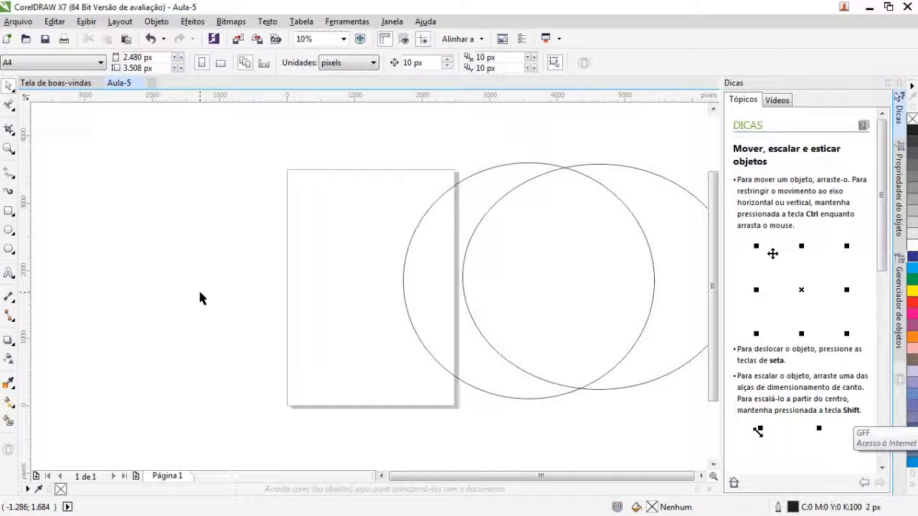
Draw a tall ellipse about 2,180 by 3,577 px left of the page with the 3-Point Ellipse tool
{"action": "left_click", "coordinate": [16, 236]}
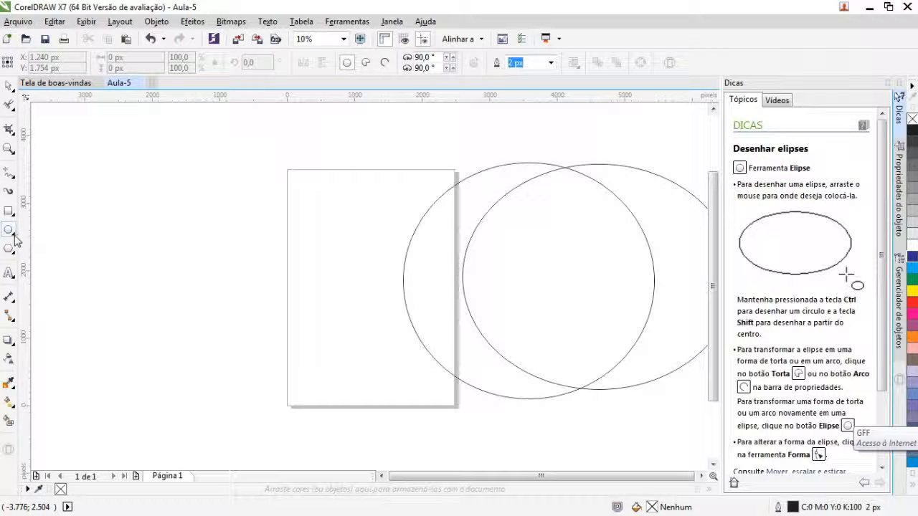
{"action": "left_click", "coordinate": [15, 238]}
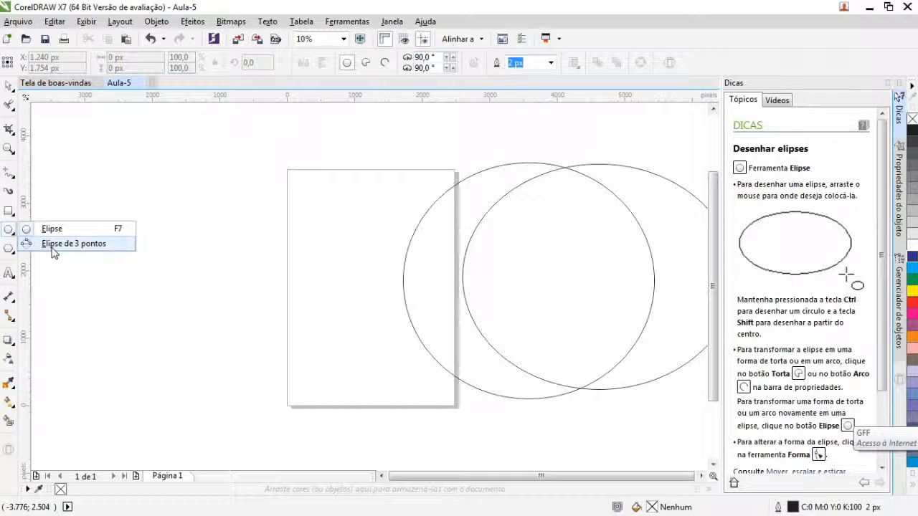
{"action": "left_click", "coordinate": [53, 244]}
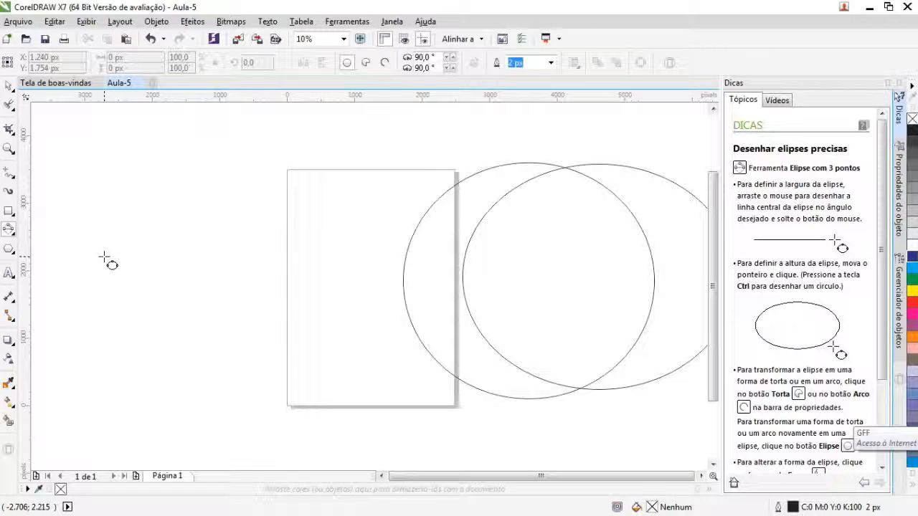
{"action": "left_click_drag", "start_coordinate": [104, 256], "coordinate": [251, 256]}
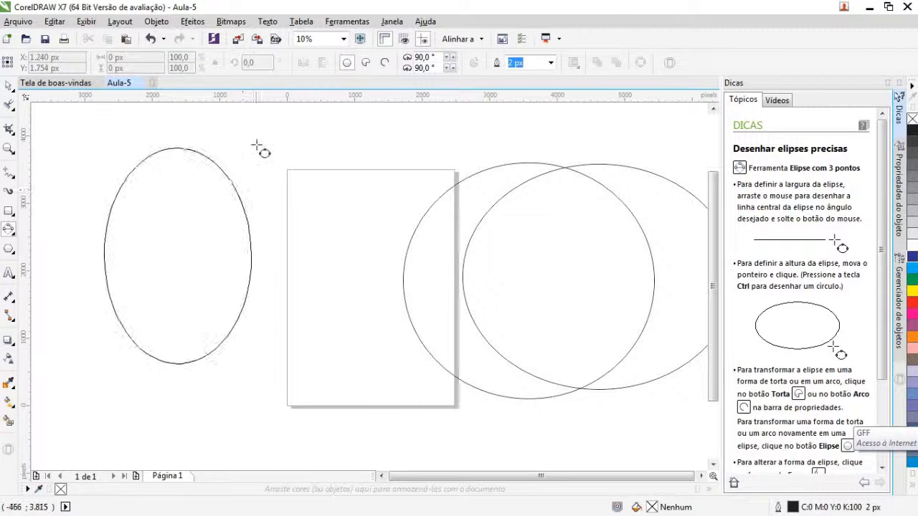
{"action": "left_click", "coordinate": [249, 276]}
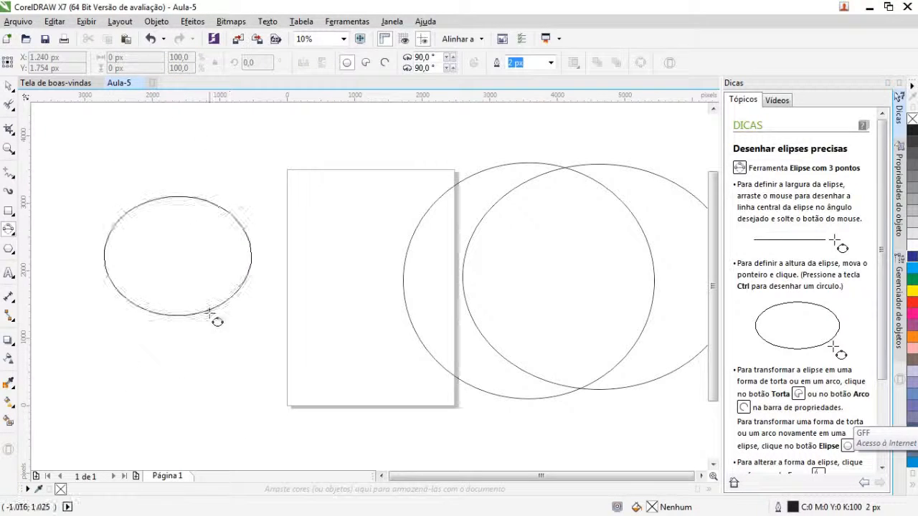
{"action": "left_click", "coordinate": [244, 381]}
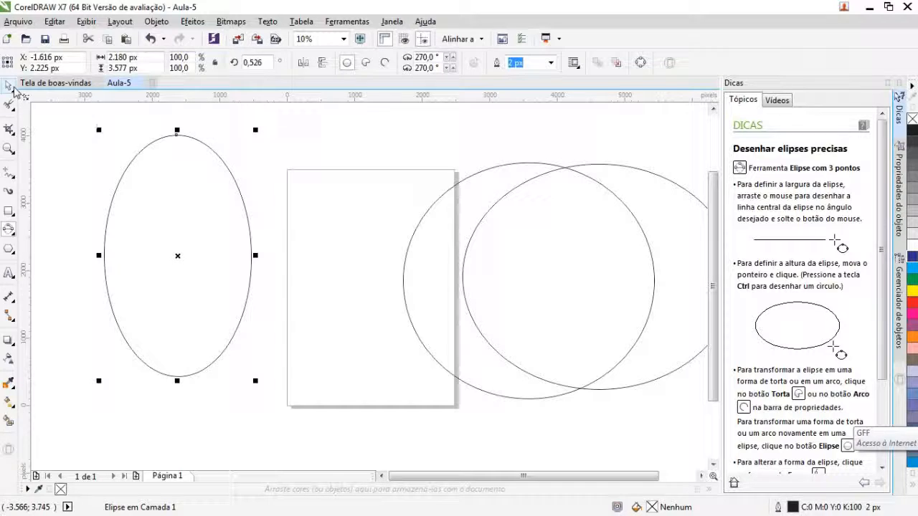
Move the tall ellipse onto the two overlapping ellipses right of the page and deselect it
{"action": "left_click", "coordinate": [9, 87]}
{"action": "left_click_drag", "start_coordinate": [198, 212], "coordinate": [258, 226]}
{"action": "left_click_drag", "start_coordinate": [319, 233], "coordinate": [170, 219]}
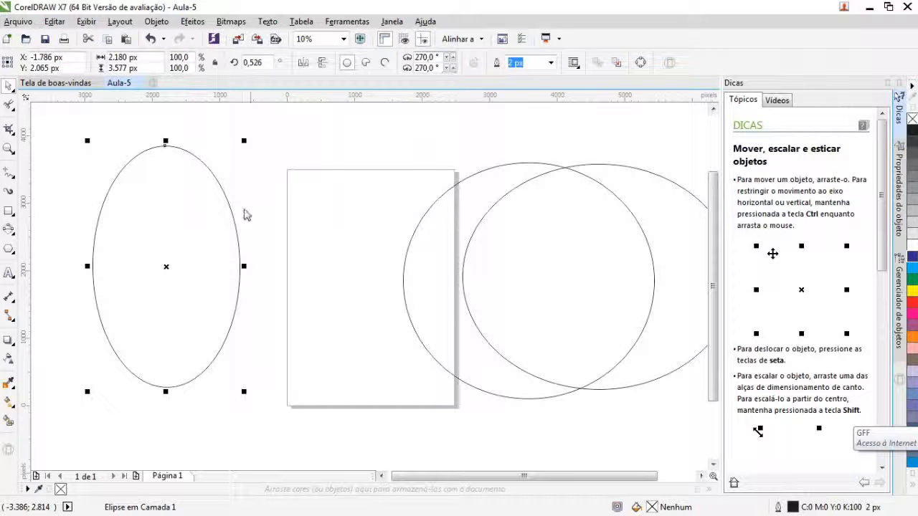
{"action": "left_click_drag", "start_coordinate": [188, 219], "coordinate": [580, 233]}
{"action": "left_click", "coordinate": [517, 296]}
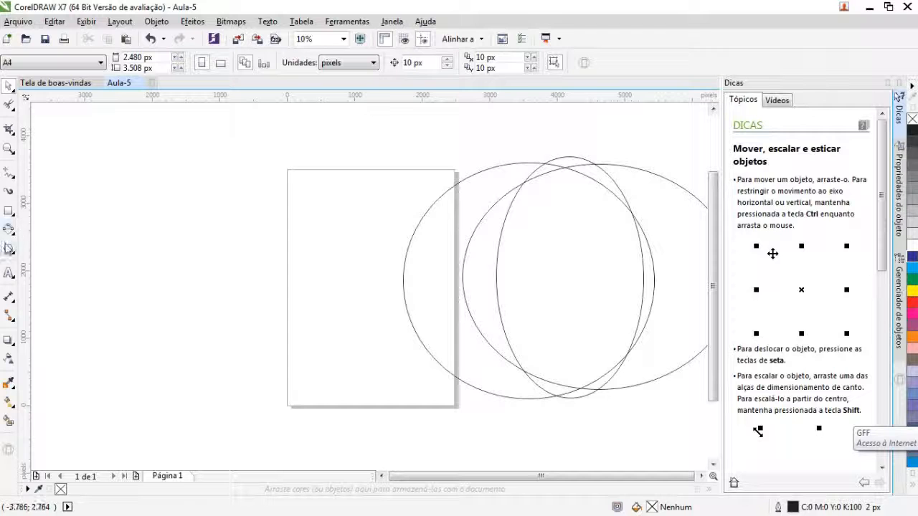
Draw a perfect circle about 2,940 px in diameter with the Ellipse tool and shift it just left of the page
{"action": "left_click", "coordinate": [14, 235]}
{"action": "left_click", "coordinate": [14, 236]}
{"action": "left_click", "coordinate": [31, 232]}
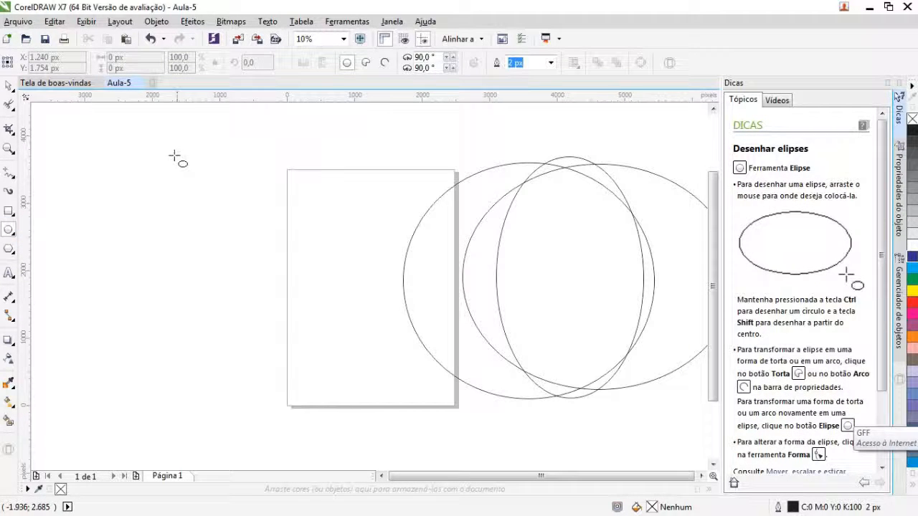
{"action": "mouse_move", "coordinate": [109, 178]}
{"action": "left_mouse_down"}
{"action": "mouse_move", "coordinate": [252, 308]}
{"action": "mouse_move", "coordinate": [312, 379]}
{"action": "left_mouse_up"}
{"action": "key", "text": "space"}
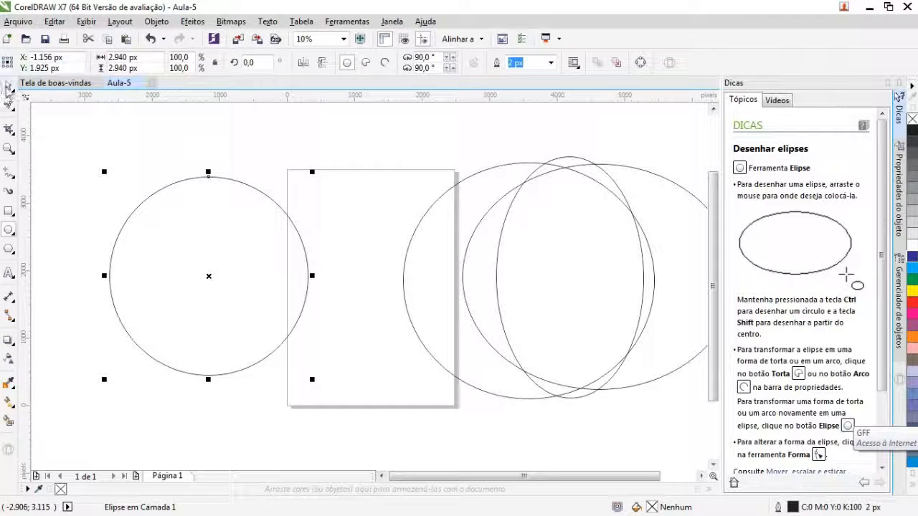
{"action": "left_click_drag", "start_coordinate": [245, 265], "coordinate": [218, 256]}
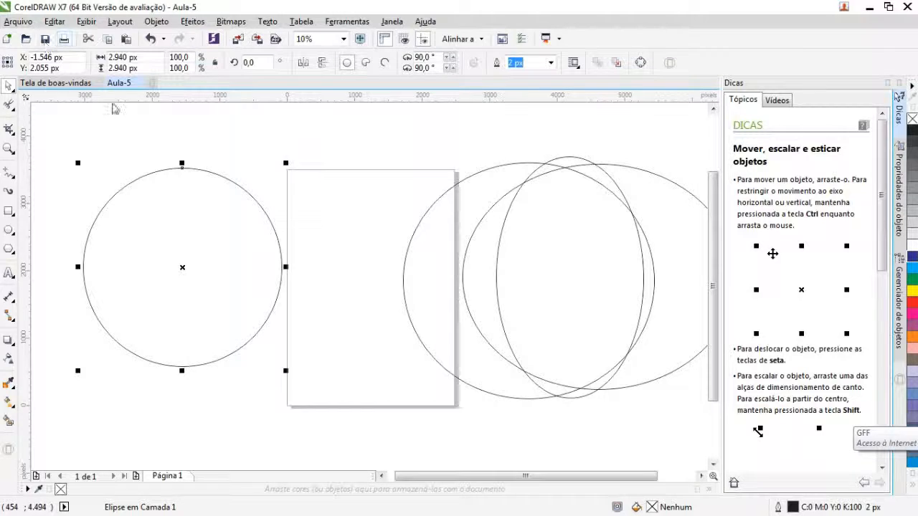
Convert the circle left of the page into a pie shape and move it slightly up
{"action": "left_click", "coordinate": [290, 120]}
{"action": "left_click", "coordinate": [181, 245]}
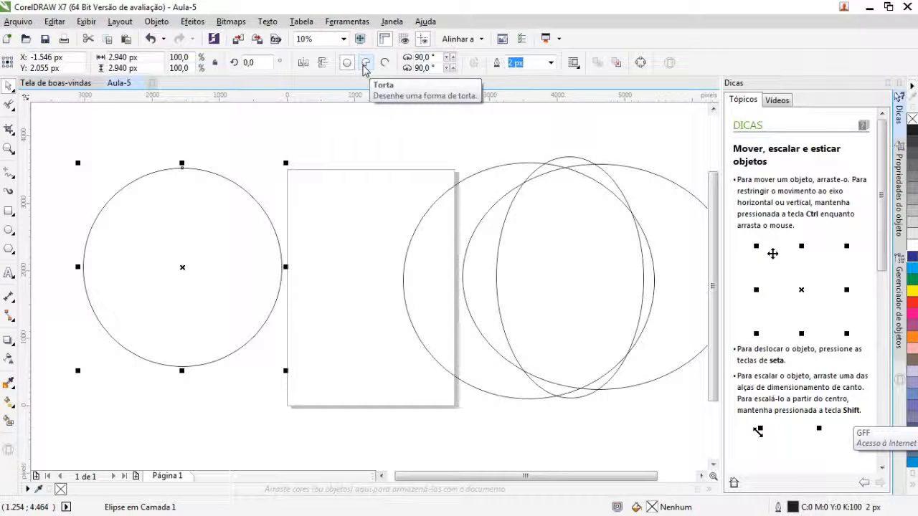
{"action": "left_click", "coordinate": [365, 63]}
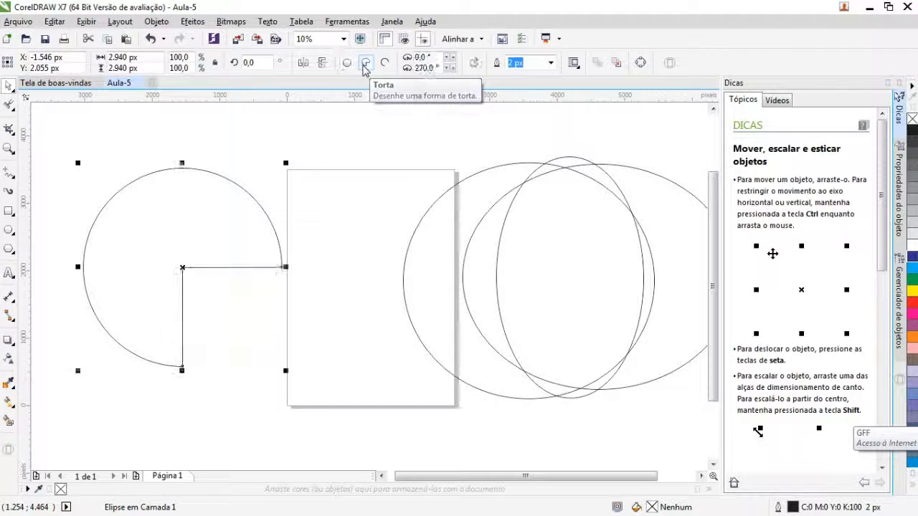
{"action": "left_click_drag", "start_coordinate": [189, 211], "coordinate": [219, 188]}
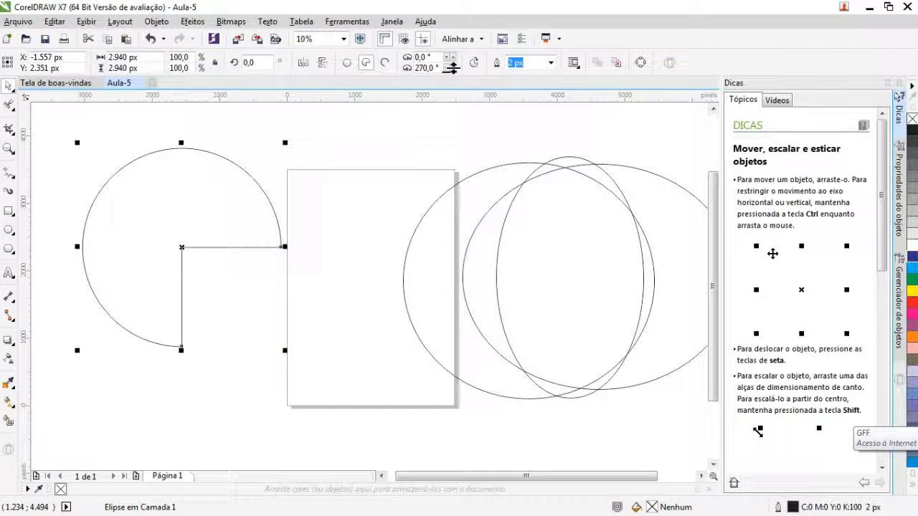
Adjust the pie shape's ending angle to 269°
{"action": "left_click", "coordinate": [452, 68]}
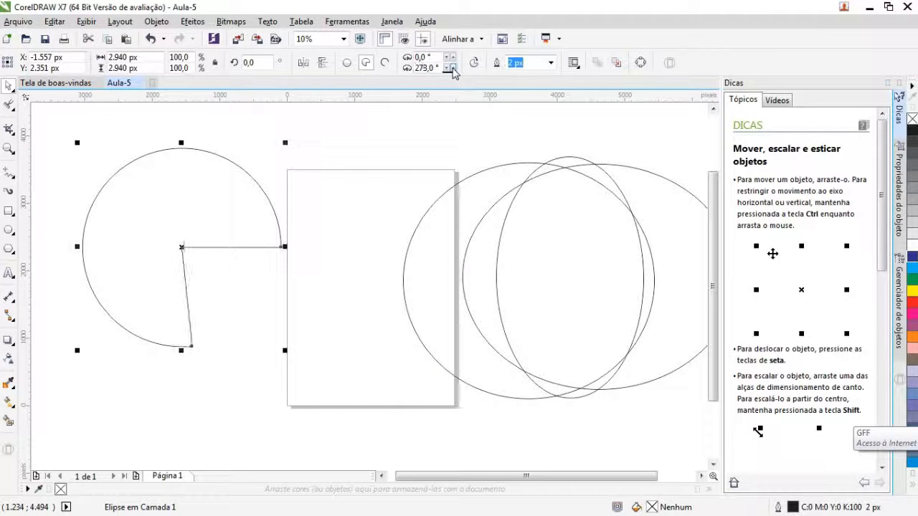
{"action": "left_click_drag", "start_coordinate": [453, 68], "coordinate": [441, 71]}
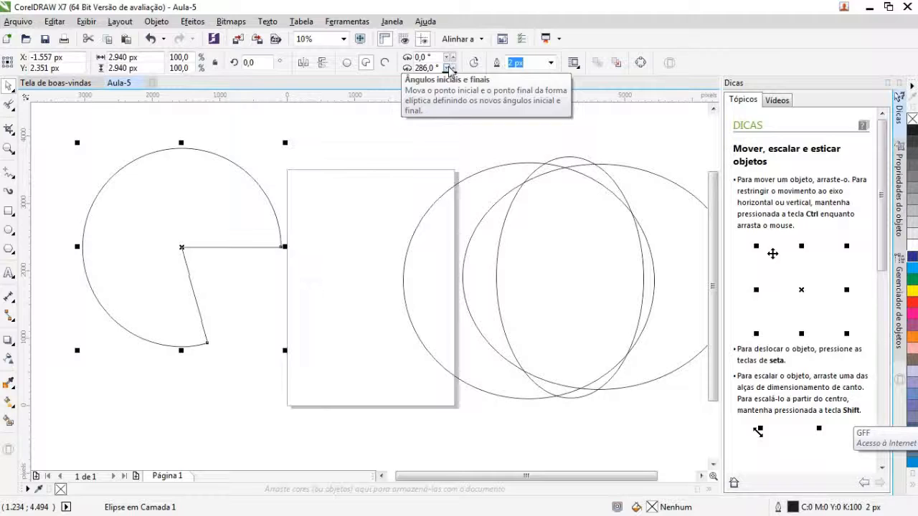
{"action": "left_click", "coordinate": [450, 68]}
{"action": "left_click", "coordinate": [449, 67]}
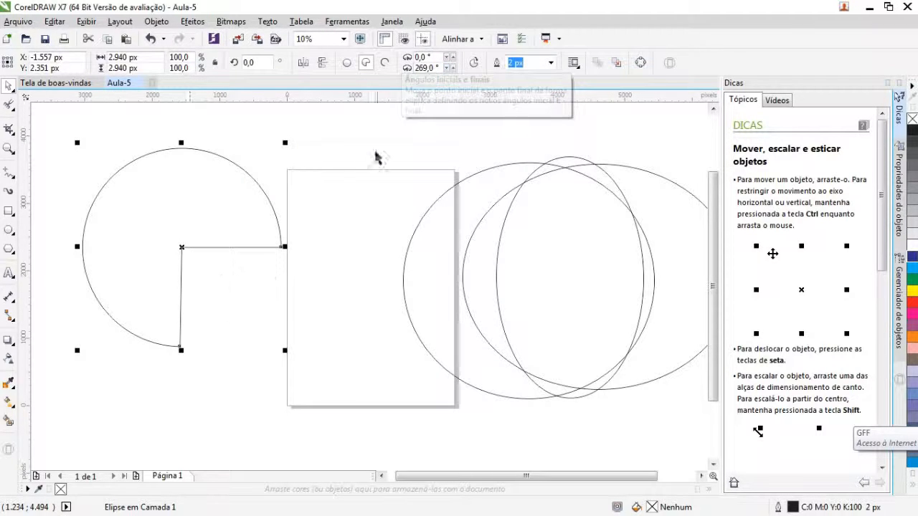
Set the pie shape's starting angle to 2°
{"action": "left_click", "coordinate": [451, 58]}
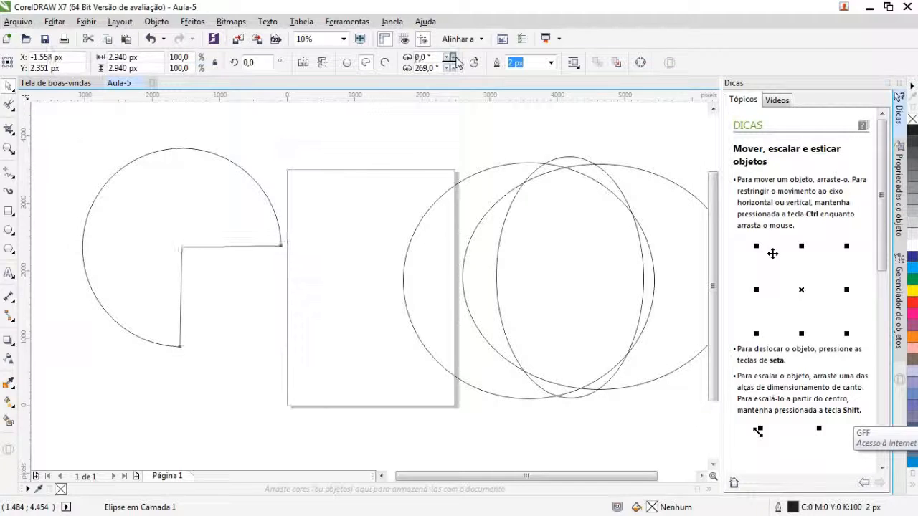
{"action": "left_click", "coordinate": [450, 58]}
{"action": "left_click", "coordinate": [451, 58]}
{"action": "left_click", "coordinate": [451, 58]}
{"action": "left_click", "coordinate": [451, 58]}
{"action": "left_click", "coordinate": [450, 58]}
{"action": "left_click", "coordinate": [446, 58]}
{"action": "left_click", "coordinate": [447, 58]}
{"action": "left_click", "coordinate": [447, 59]}
{"action": "left_click", "coordinate": [447, 60]}
{"action": "left_click", "coordinate": [447, 60]}
{"action": "left_click", "coordinate": [447, 60]}
{"action": "left_click", "coordinate": [447, 59]}
{"action": "left_click", "coordinate": [446, 60]}
{"action": "left_click", "coordinate": [447, 59]}
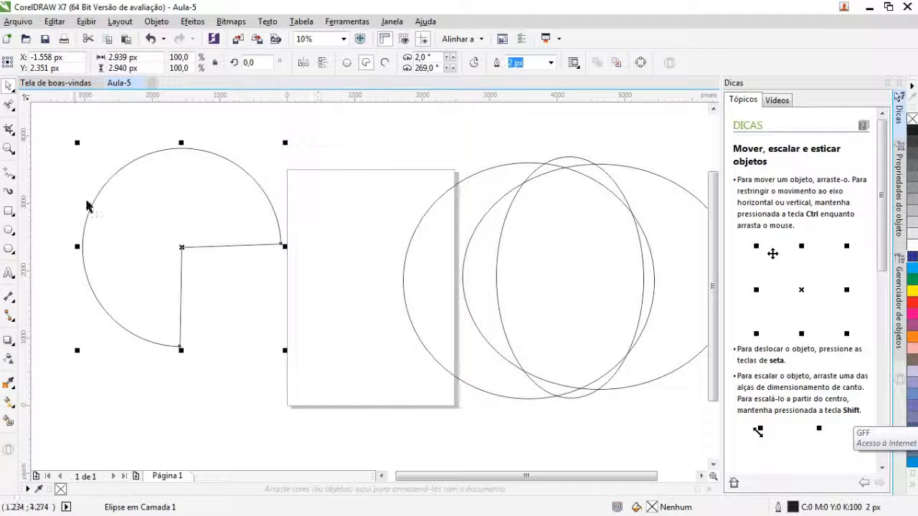
Move the pie shape slightly up and further from the page, and convert it into an arc
{"action": "left_click_drag", "start_coordinate": [145, 308], "coordinate": [190, 335]}
{"action": "left_click_drag", "start_coordinate": [196, 279], "coordinate": [133, 272]}
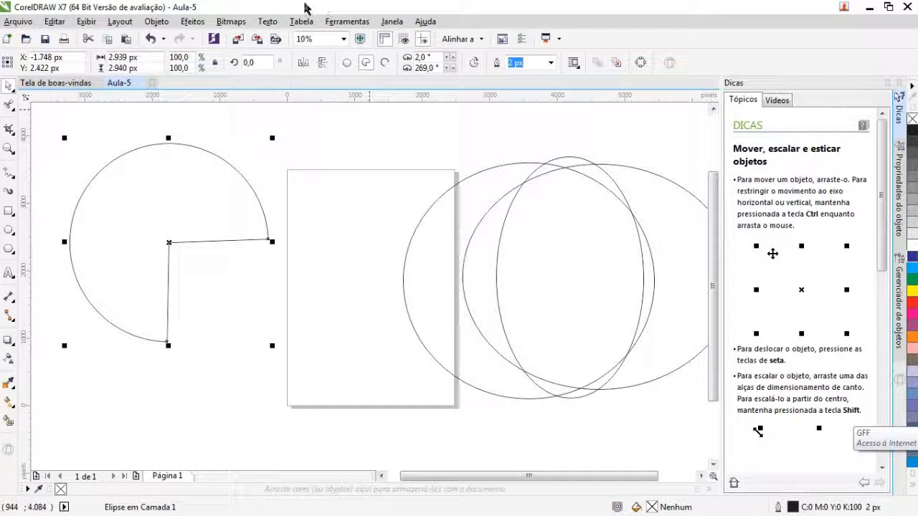
{"action": "left_click", "coordinate": [386, 65]}
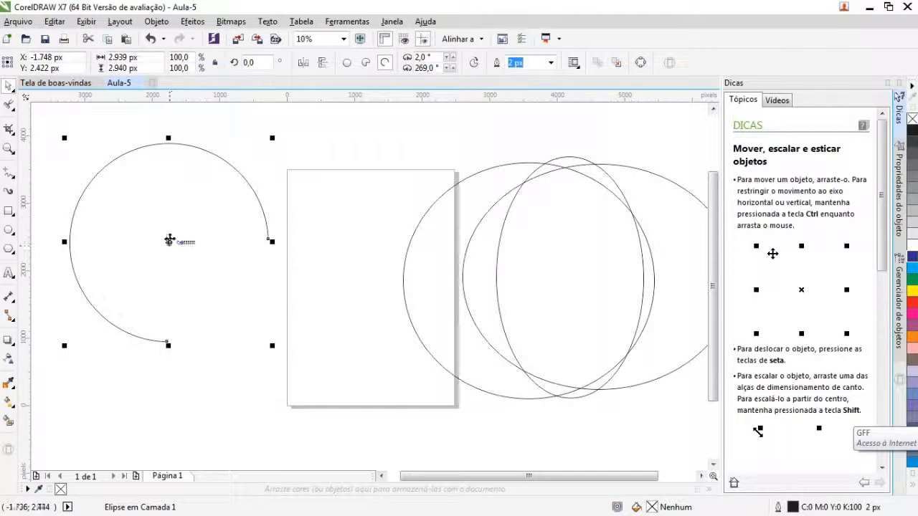
Rotate the arc beside the page by about 54.4° and deselect it
{"action": "left_click", "coordinate": [205, 215]}
{"action": "left_click_drag", "start_coordinate": [61, 350], "coordinate": [188, 383]}
{"action": "left_click", "coordinate": [191, 400]}
{"action": "left_click", "coordinate": [162, 238]}
{"action": "left_click_drag", "start_coordinate": [174, 225], "coordinate": [206, 271]}
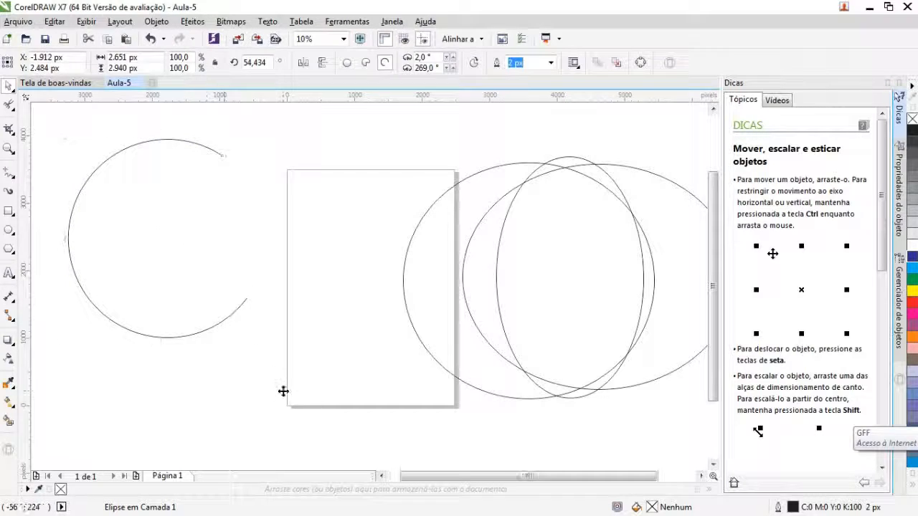
{"action": "left_click", "coordinate": [281, 387]}
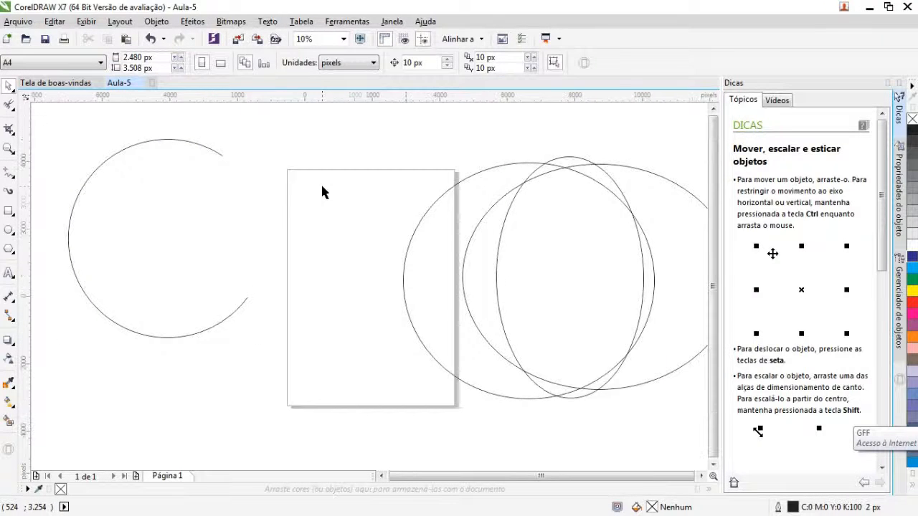
Select the arc and the three ellipses together and delete them
{"action": "scroll", "coordinate": [322, 192], "scroll_direction": "down", "scroll_amount": 1}
{"action": "left_click_drag", "start_coordinate": [555, 351], "coordinate": [158, 142]}
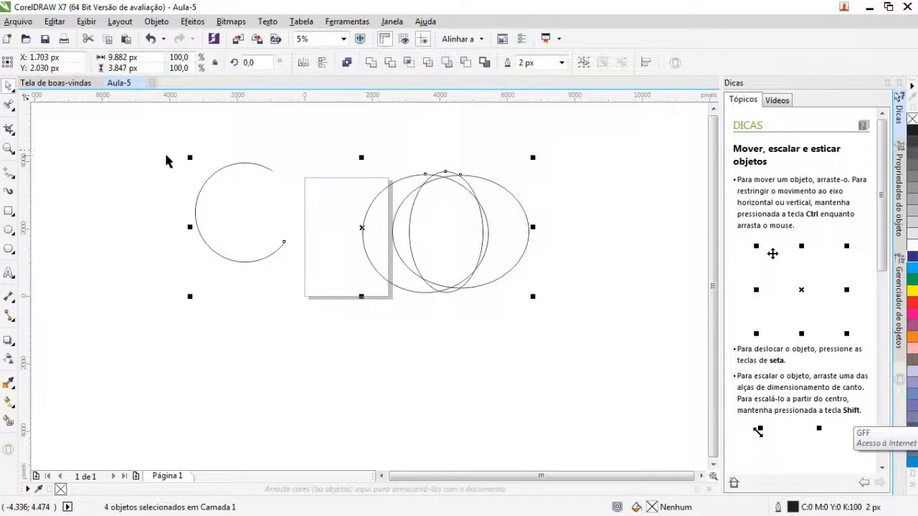
{"action": "key", "text": "Delete"}
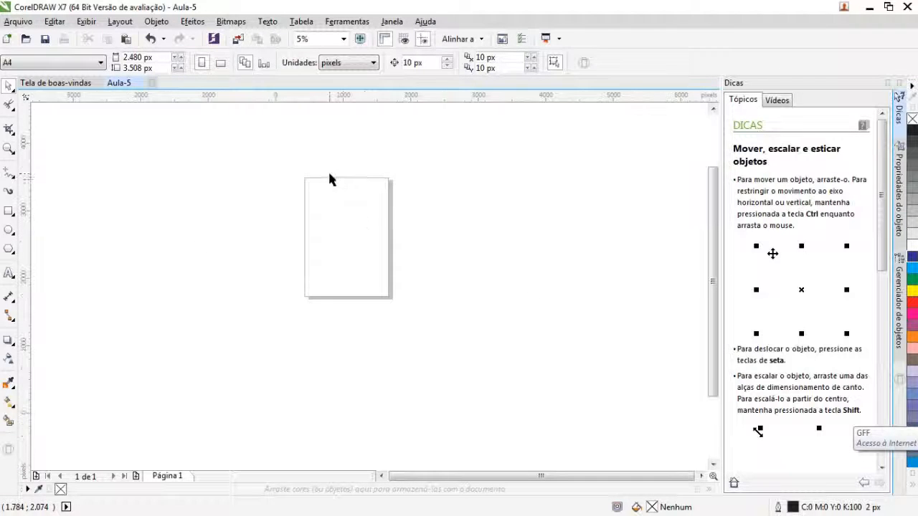
Draw a circle about 2,170 px in diameter on the page with the Ellipse tool and convert it into a pie shape
{"action": "scroll", "coordinate": [330, 172], "scroll_direction": "up", "scroll_amount": 1}
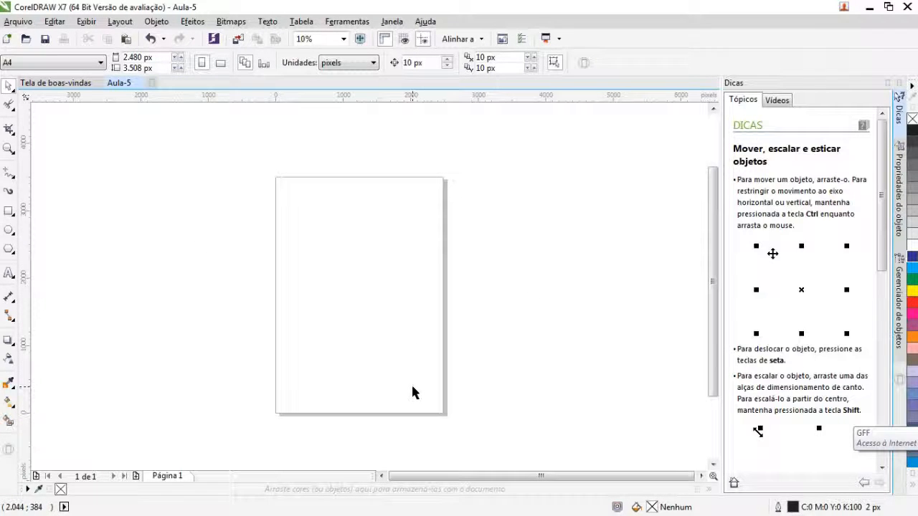
{"action": "scroll", "coordinate": [401, 387], "scroll_direction": "up", "scroll_amount": 1}
{"action": "scroll", "coordinate": [444, 319], "scroll_direction": "down", "scroll_amount": 1}
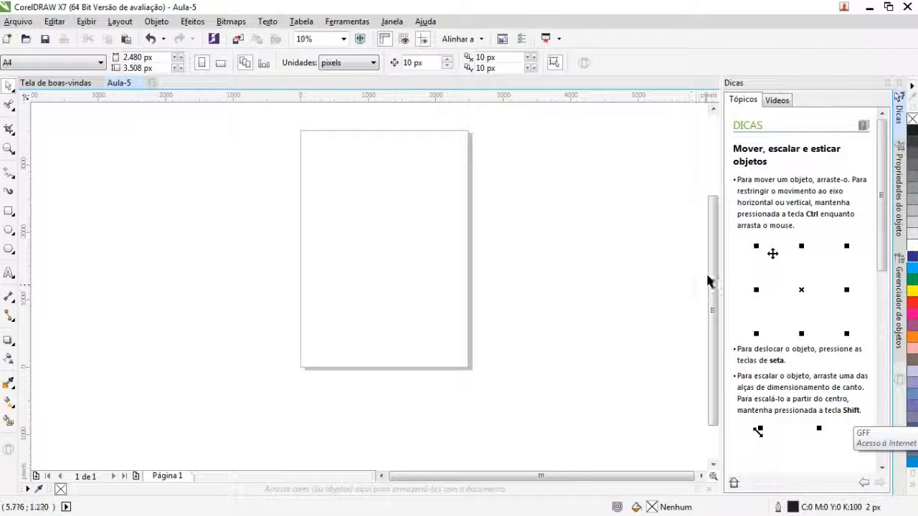
{"action": "left_click_drag", "start_coordinate": [710, 275], "coordinate": [718, 254]}
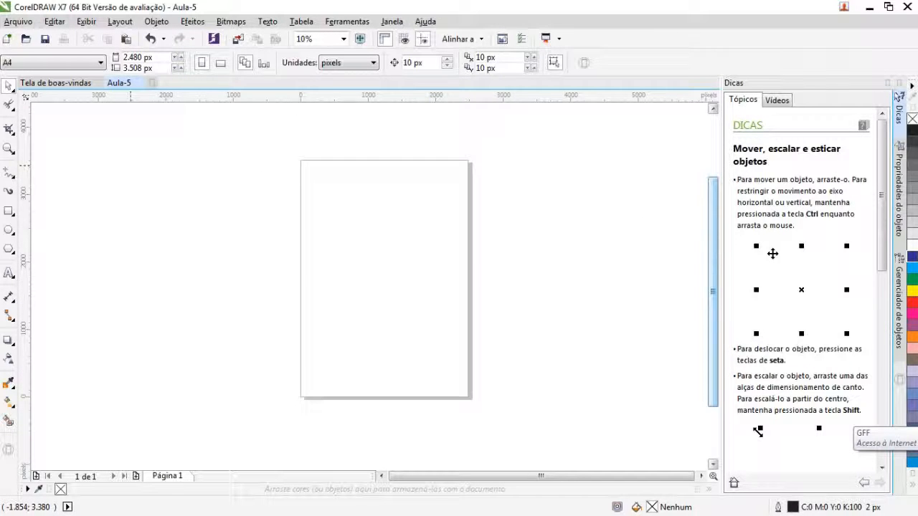
{"action": "left_click", "coordinate": [9, 231]}
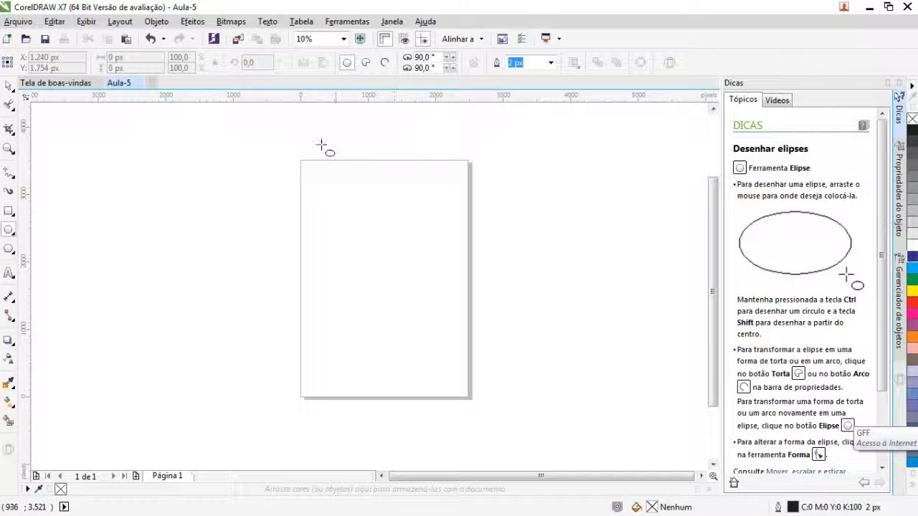
{"action": "left_click", "coordinate": [462, 316]}
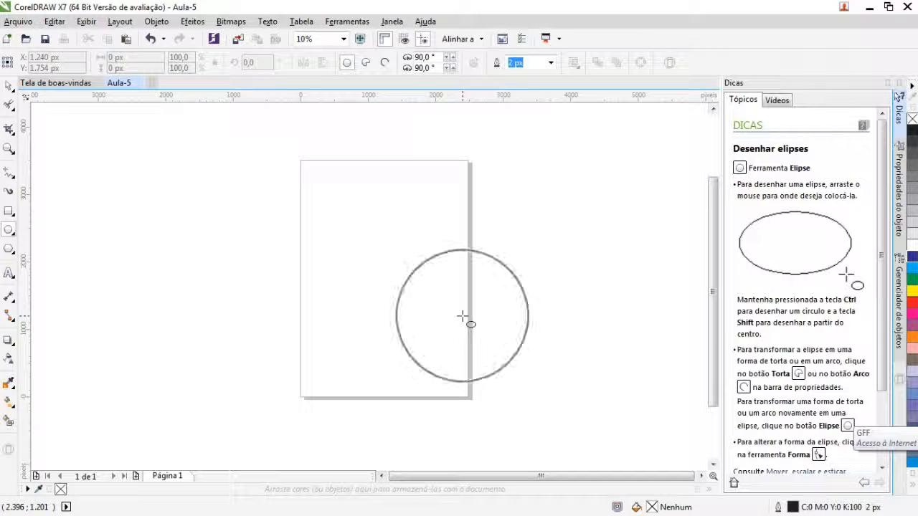
{"action": "left_click_drag", "start_coordinate": [462, 317], "coordinate": [315, 208]}
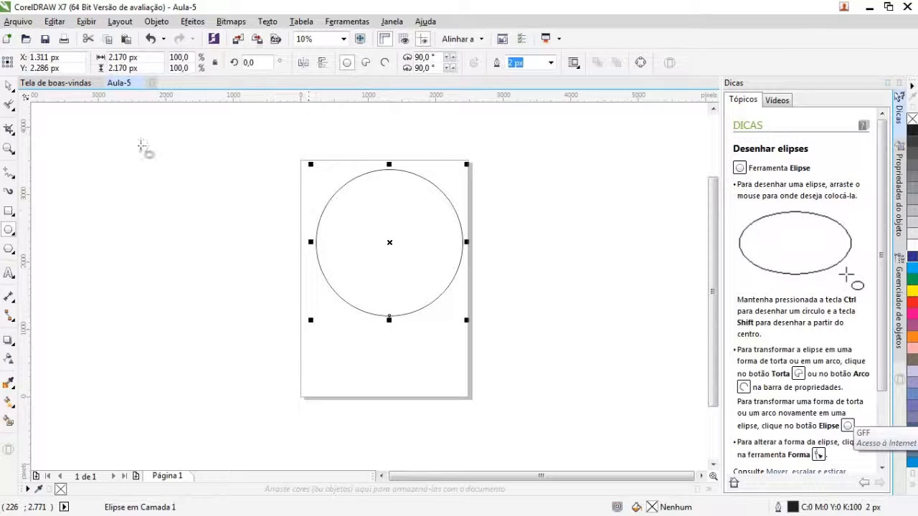
{"action": "left_click_drag", "start_coordinate": [388, 212], "coordinate": [378, 224]}
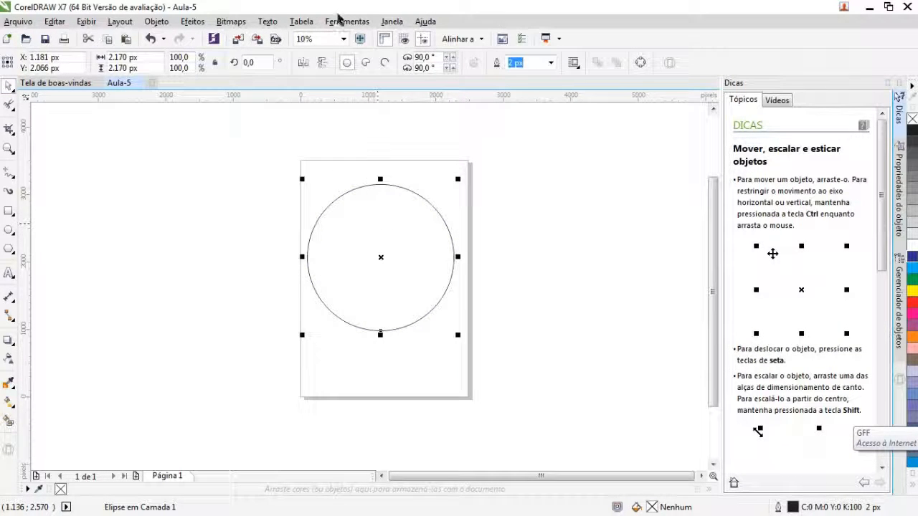
{"action": "left_click", "coordinate": [365, 62]}
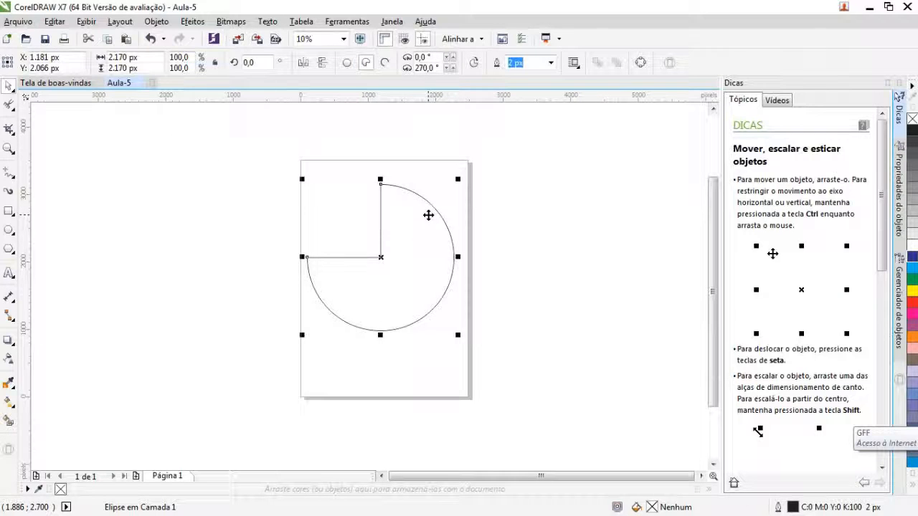
Switch the pie shape's direction to the quarter wedge and back again, twice
{"action": "left_click", "coordinate": [475, 63]}
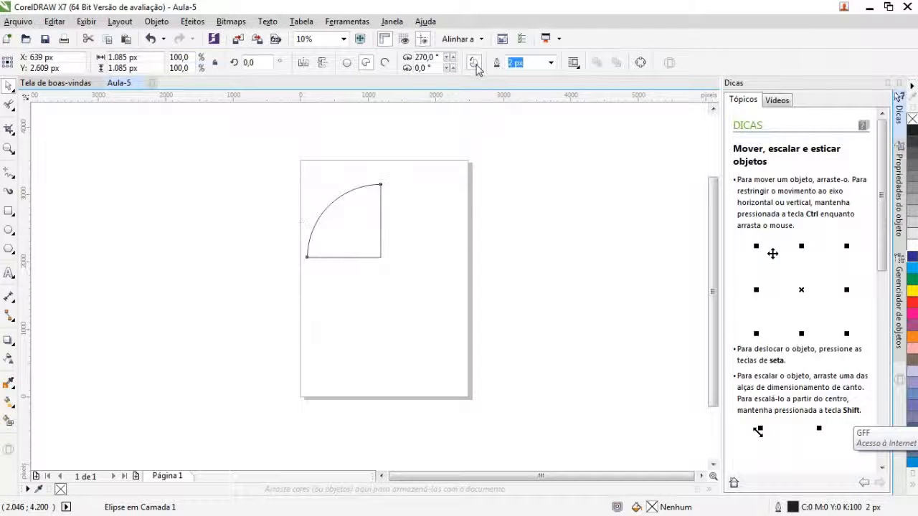
{"action": "left_click", "coordinate": [475, 63]}
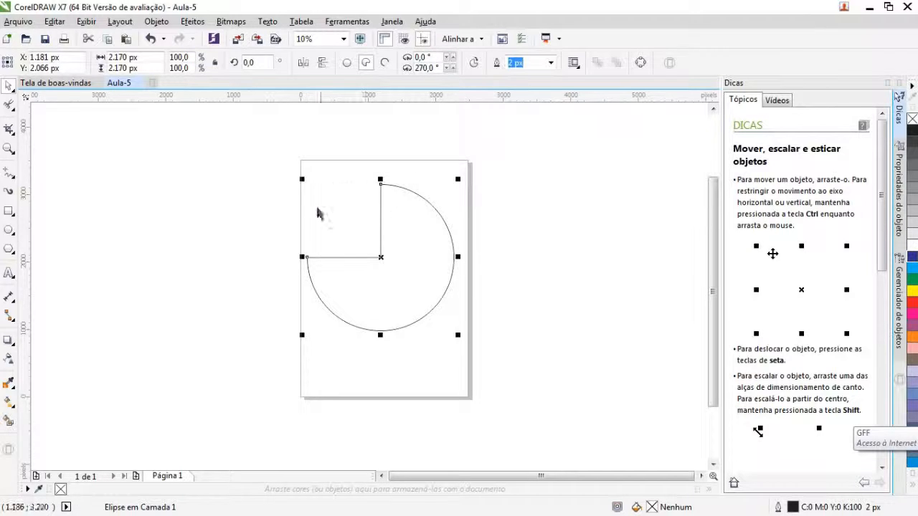
{"action": "left_click", "coordinate": [474, 63]}
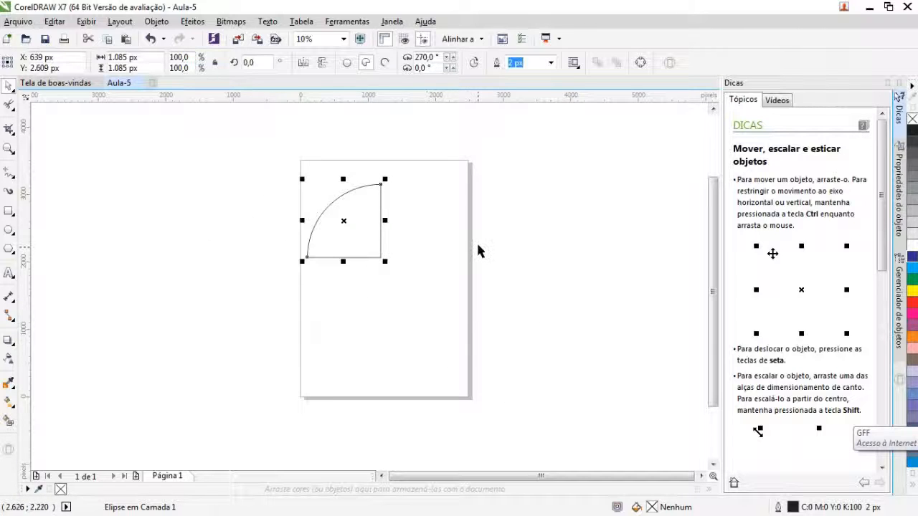
{"action": "left_click", "coordinate": [474, 63]}
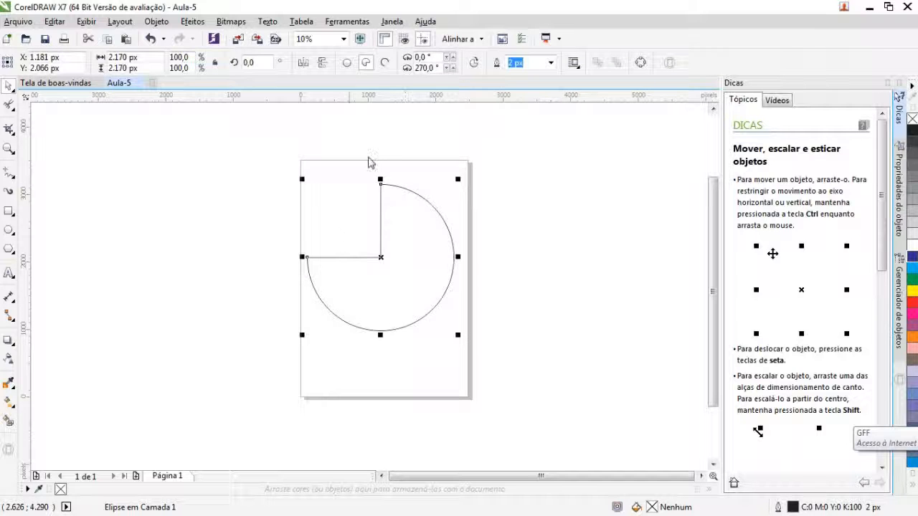
Shift the pie shape slightly and rotate it to about 228.2° so its opening faces right
{"action": "left_click_drag", "start_coordinate": [413, 242], "coordinate": [422, 237]}
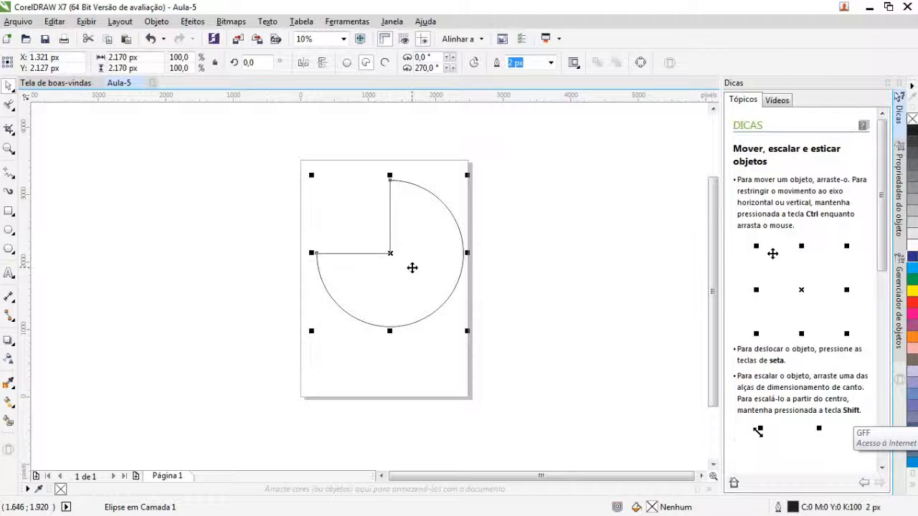
{"action": "left_click", "coordinate": [412, 267]}
{"action": "left_click_drag", "start_coordinate": [471, 333], "coordinate": [229, 263]}
{"action": "left_click", "coordinate": [464, 247]}
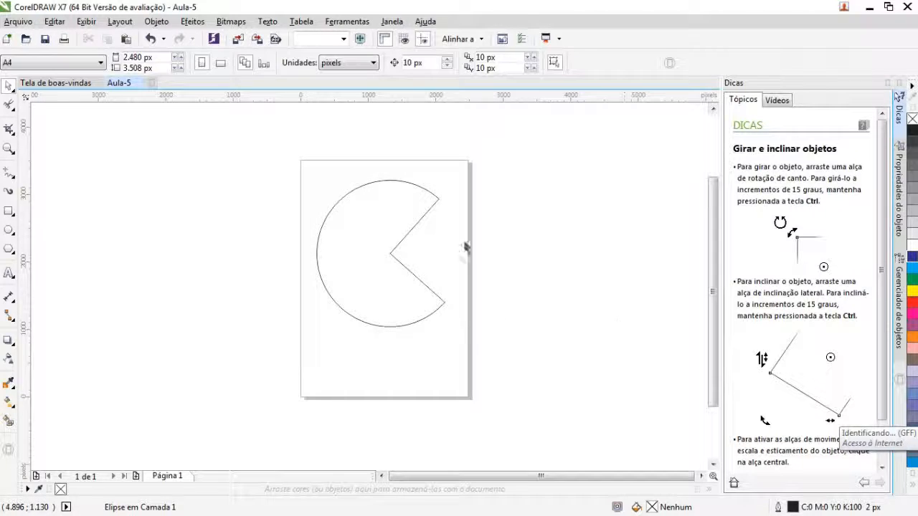
Select the rotated pie shape and move it slightly down on the page
{"action": "left_click", "coordinate": [382, 251]}
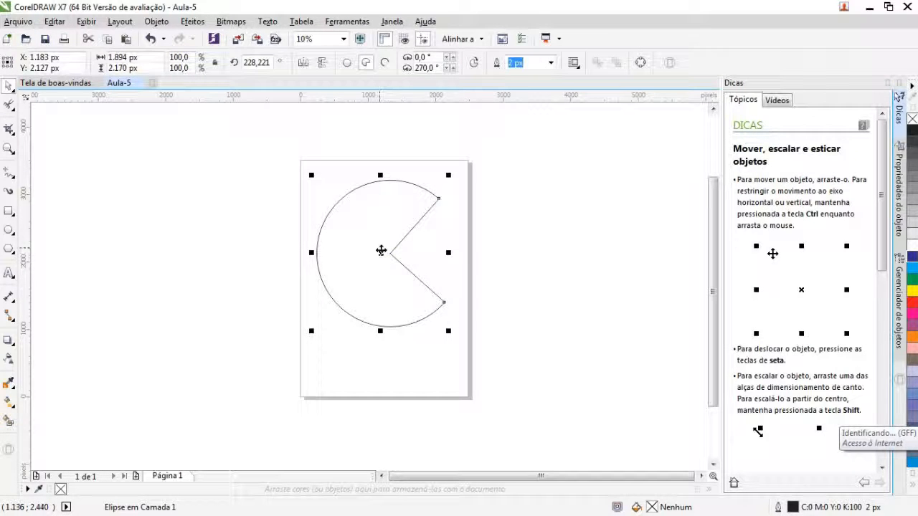
{"action": "left_click", "coordinate": [383, 253]}
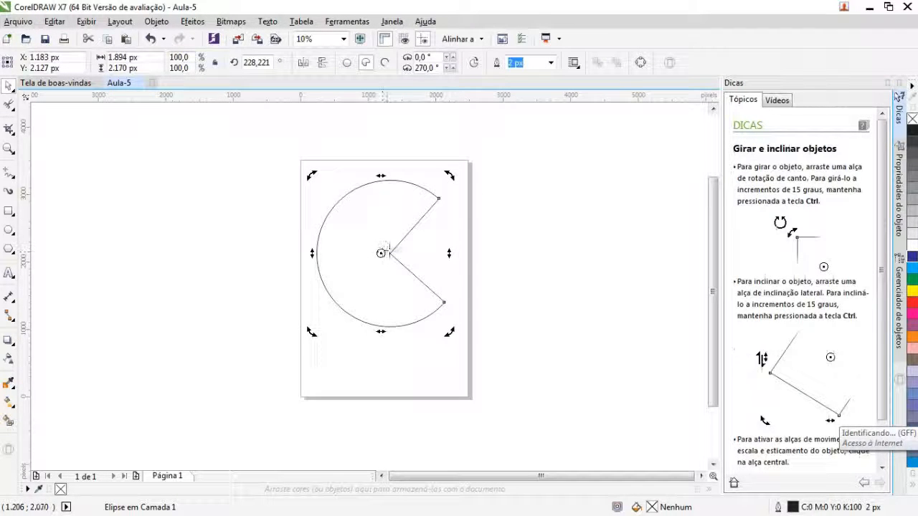
{"action": "left_click", "coordinate": [396, 260]}
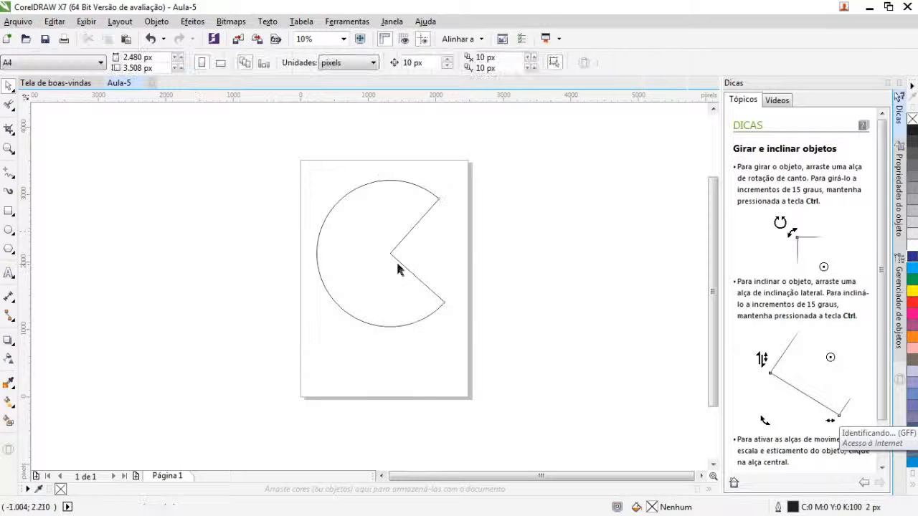
{"action": "left_click", "coordinate": [384, 249]}
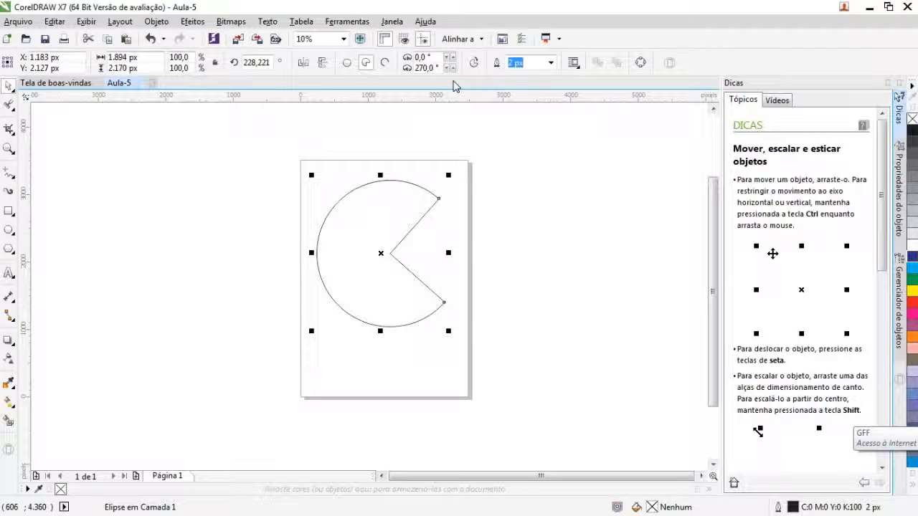
{"action": "left_click_drag", "start_coordinate": [410, 208], "coordinate": [403, 247]}
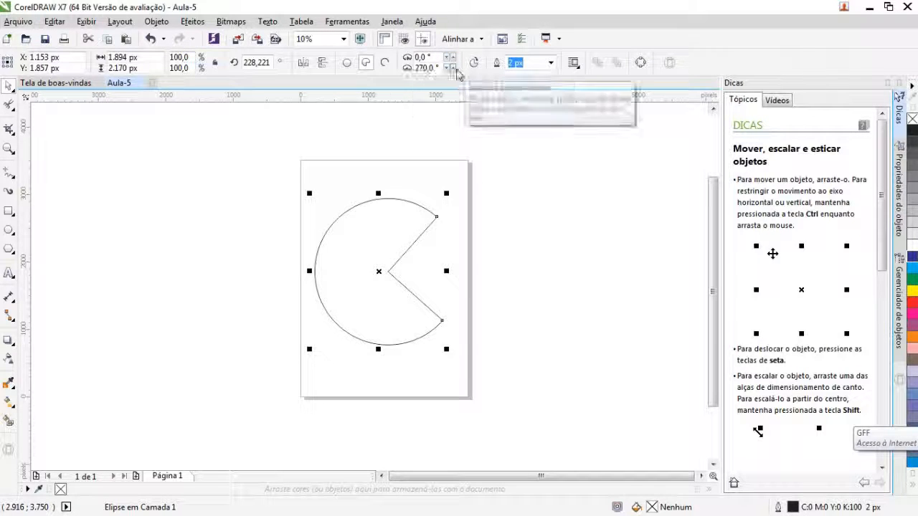
Increase the pie shape's ending angle in small increments to narrow its opening, and deselect it
{"action": "left_click", "coordinate": [451, 66]}
{"action": "left_click", "coordinate": [452, 65]}
{"action": "left_click", "coordinate": [452, 66]}
{"action": "left_click", "coordinate": [452, 65]}
{"action": "left_click", "coordinate": [452, 65]}
{"action": "left_click", "coordinate": [452, 66]}
{"action": "left_click", "coordinate": [452, 66]}
{"action": "left_click", "coordinate": [545, 243]}
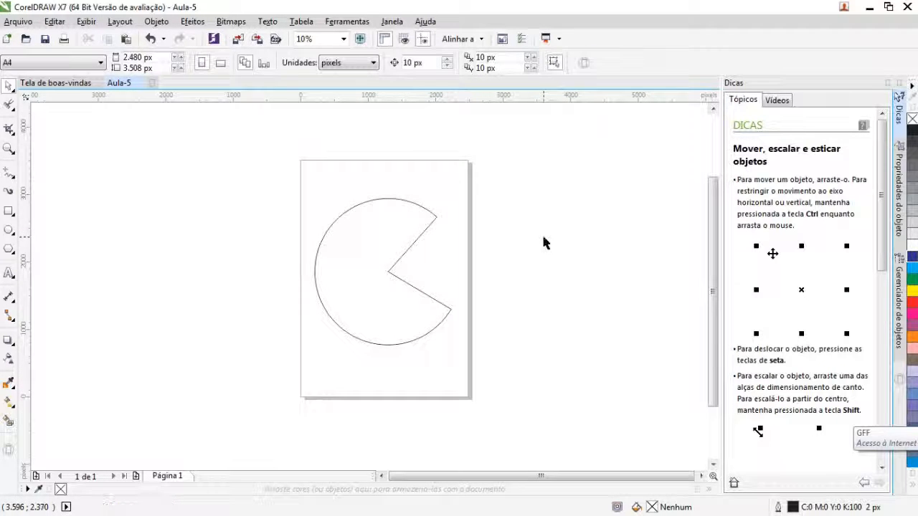
Draw an ellipse about 250 × 340 px inside the upper part of the pie shape and convert it into a pie shape
{"action": "left_click", "coordinate": [9, 230]}
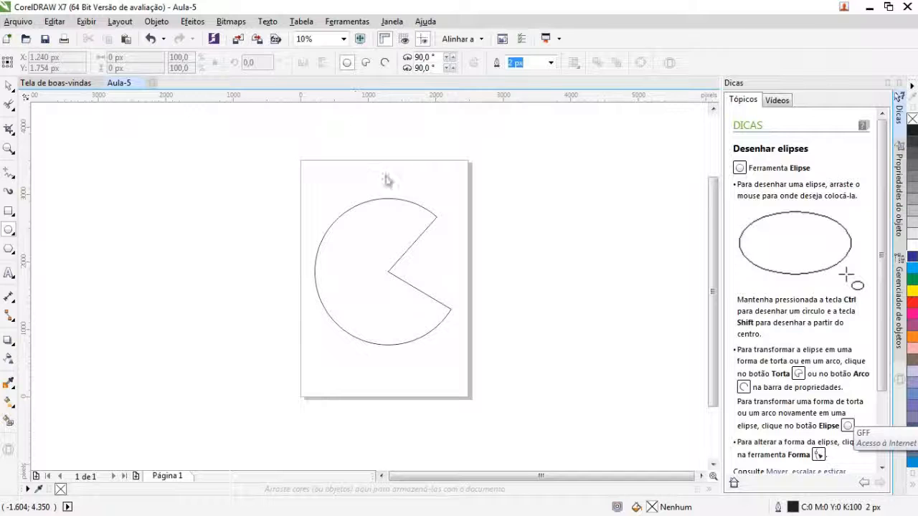
{"action": "left_click_drag", "start_coordinate": [391, 202], "coordinate": [416, 234]}
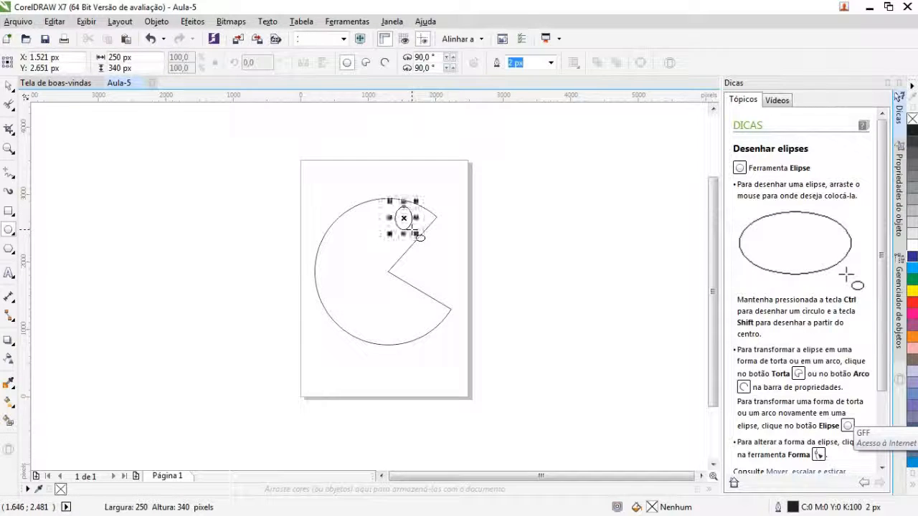
{"action": "left_click", "coordinate": [9, 86]}
{"action": "left_click", "coordinate": [154, 205]}
{"action": "left_click", "coordinate": [410, 228]}
{"action": "mouse_move", "coordinate": [404, 218]}
{"action": "left_mouse_down"}
{"action": "mouse_move", "coordinate": [396, 228]}
{"action": "mouse_move", "coordinate": [403, 219]}
{"action": "left_mouse_up"}
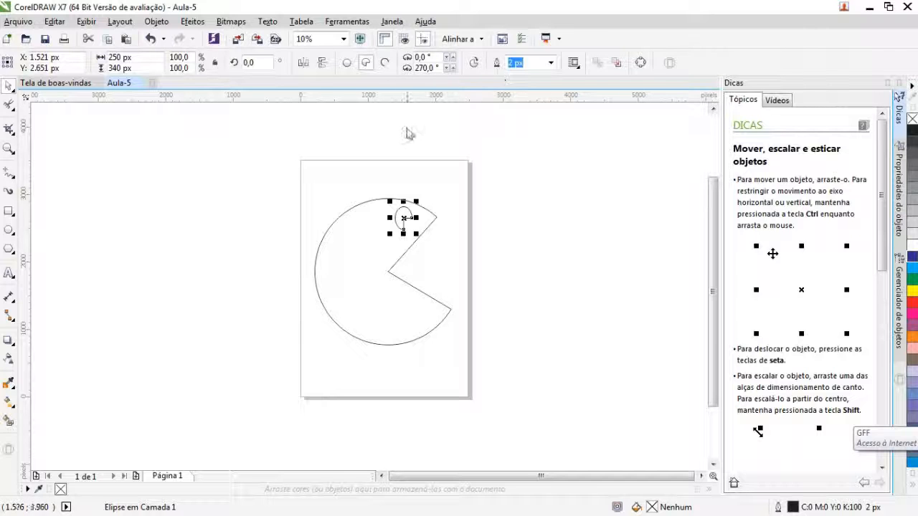
Rotate the small pie shape by about 52.2° and deselect it
{"action": "scroll", "coordinate": [408, 214], "scroll_direction": "up", "scroll_amount": 4}
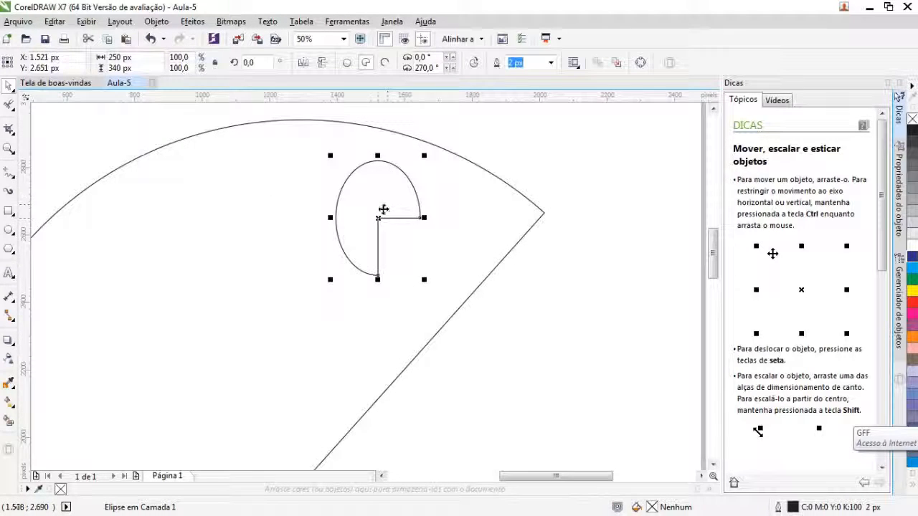
{"action": "left_click", "coordinate": [384, 209]}
{"action": "left_click_drag", "start_coordinate": [331, 279], "coordinate": [400, 305]}
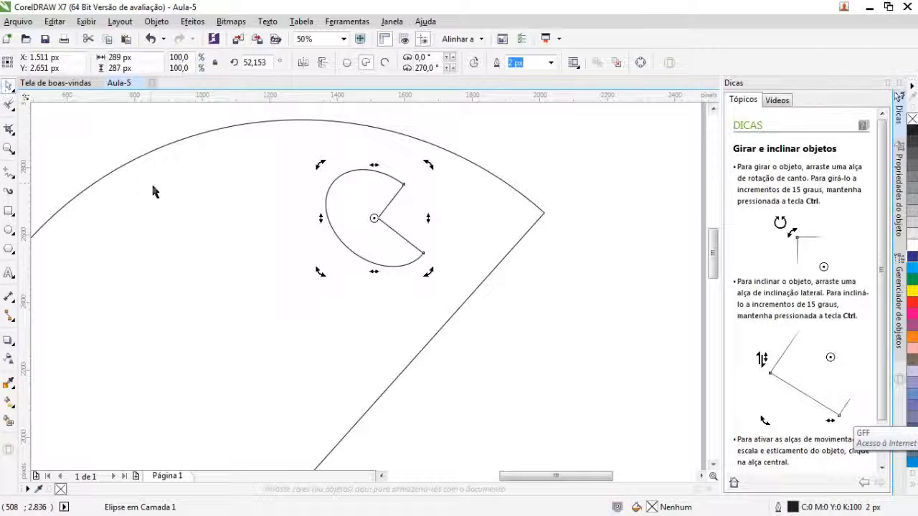
{"action": "scroll", "coordinate": [154, 191], "scroll_direction": "down", "scroll_amount": 4}
{"action": "left_click", "coordinate": [417, 277]}
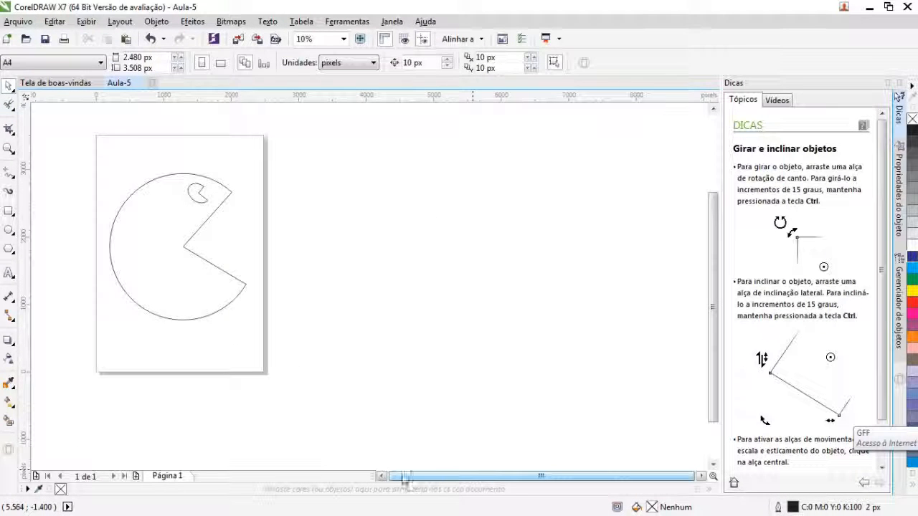
{"action": "left_click_drag", "start_coordinate": [403, 481], "coordinate": [379, 478]}
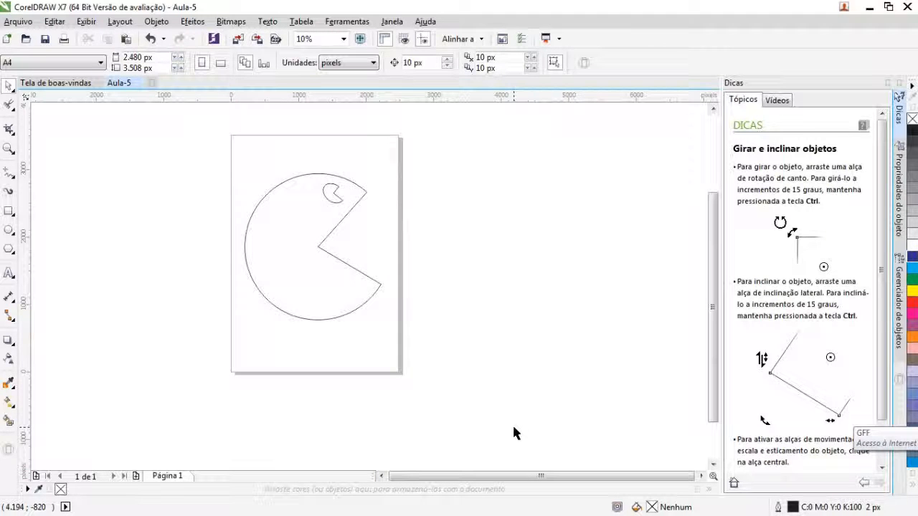
Select both pie shapes, move them off the page onto the empty area to its left, and deselect them
{"action": "left_click_drag", "start_coordinate": [513, 428], "coordinate": [123, 143]}
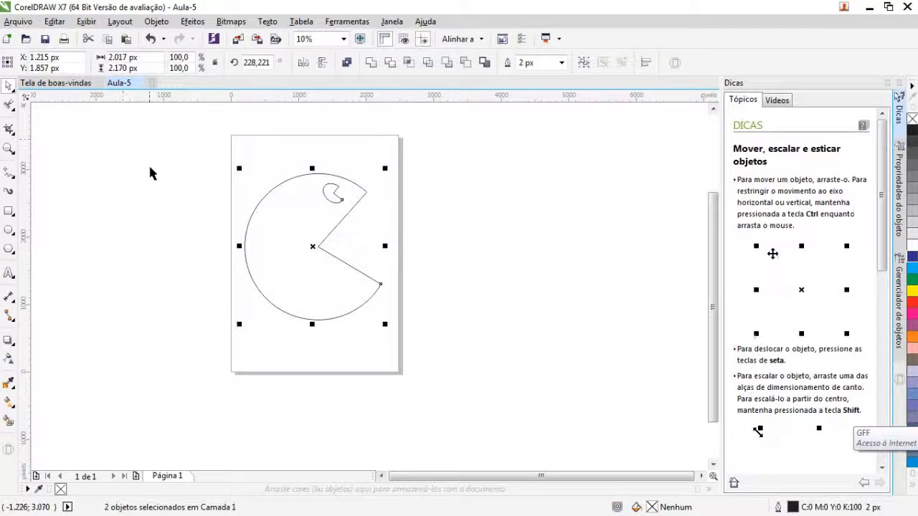
{"action": "left_click_drag", "start_coordinate": [290, 249], "coordinate": [482, 205]}
{"action": "left_click", "coordinate": [482, 205]}
{"action": "left_click", "coordinate": [504, 258]}
{"action": "left_click_drag", "start_coordinate": [505, 258], "coordinate": [163, 271]}
{"action": "left_click", "coordinate": [279, 352]}
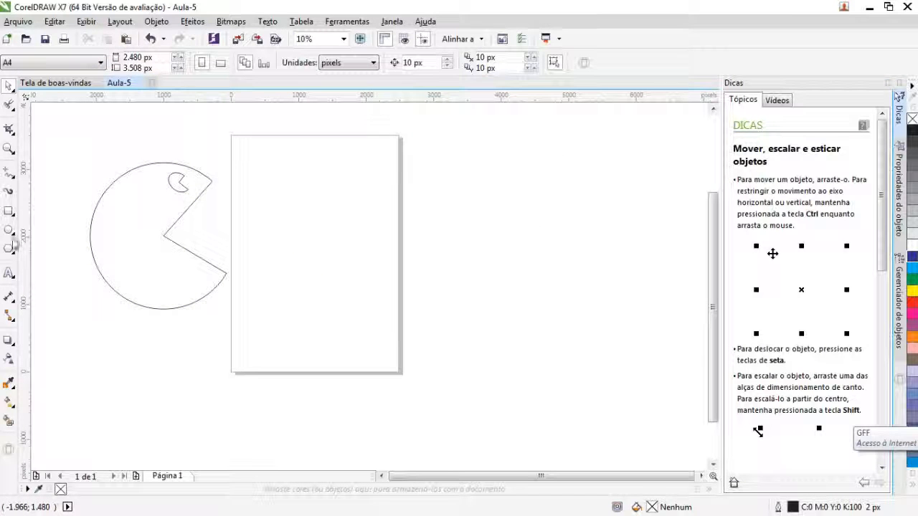
Draw a 3-point ellipse about 1930 × 3314 px and move it so it fits inside the page
{"action": "left_click", "coordinate": [9, 230]}
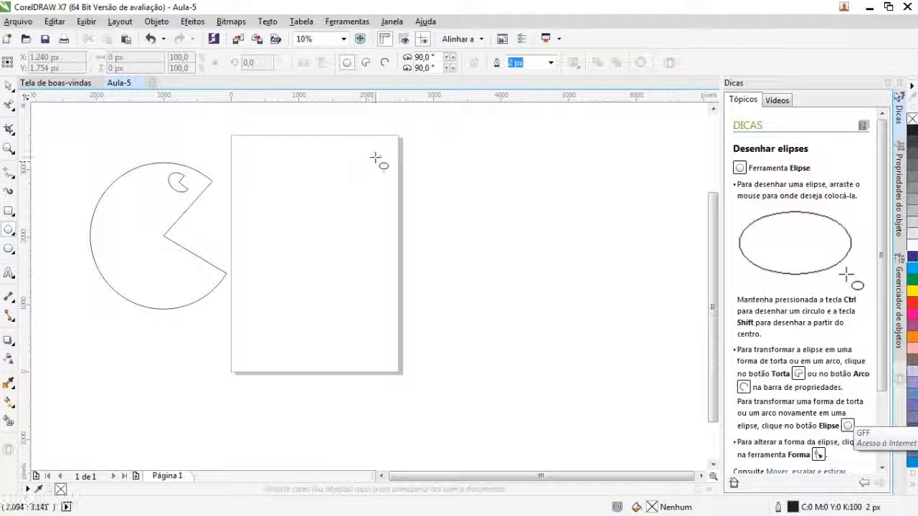
{"action": "left_click", "coordinate": [13, 238]}
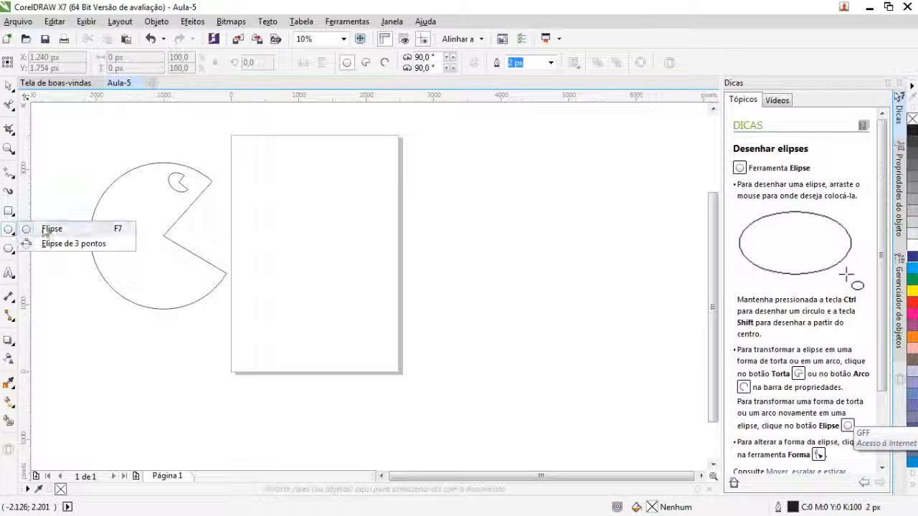
{"action": "left_click", "coordinate": [65, 244]}
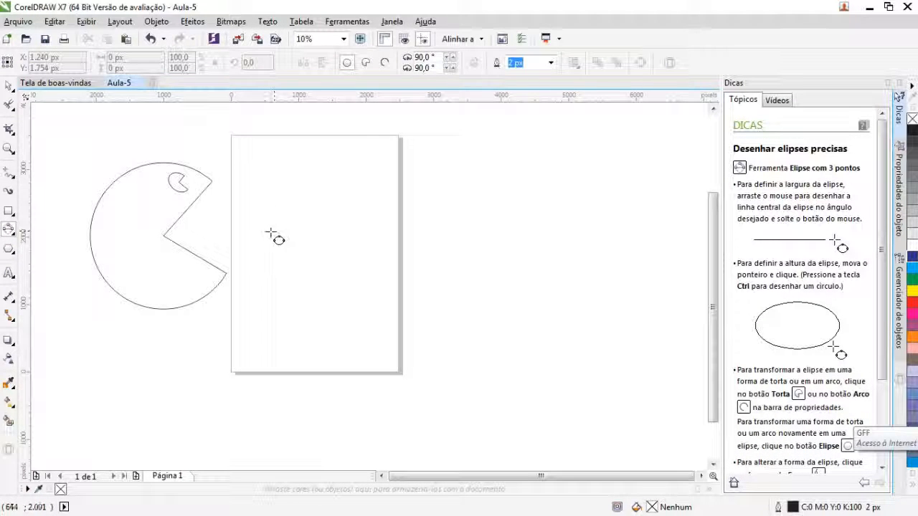
{"action": "left_click_drag", "start_coordinate": [264, 232], "coordinate": [395, 231]}
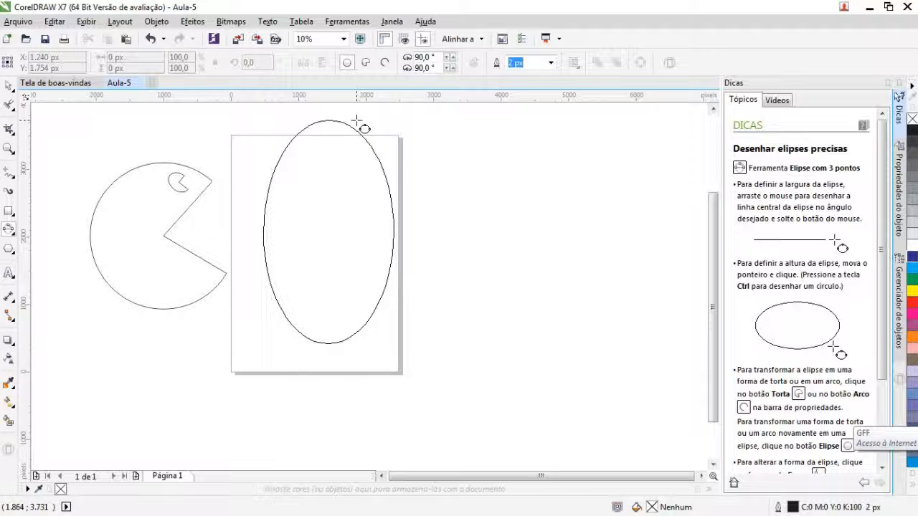
{"action": "left_click", "coordinate": [356, 120]}
{"action": "key", "text": "space"}
{"action": "left_click_drag", "start_coordinate": [311, 188], "coordinate": [306, 205]}
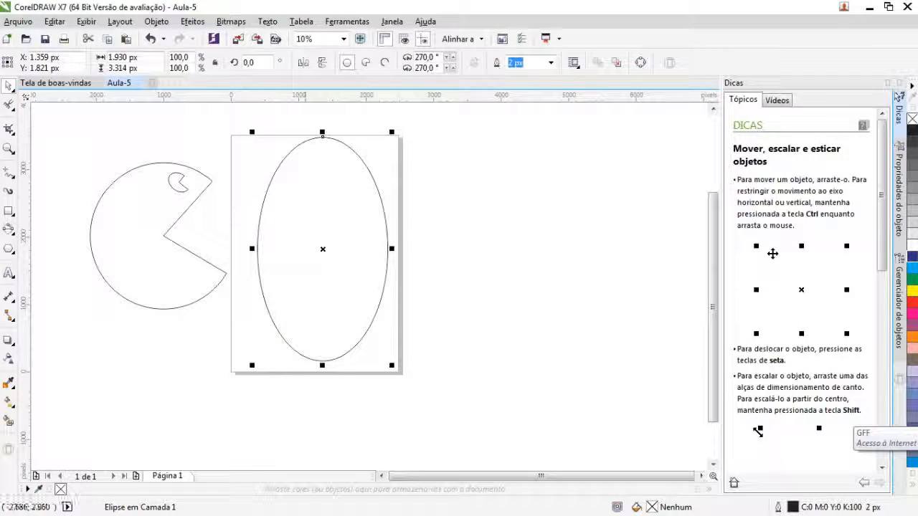
Draw two small ellipses, about 340 × 400 px, side by side as eyes in the upper part of the large ellipse
{"action": "left_click", "coordinate": [15, 235]}
{"action": "left_click", "coordinate": [29, 229]}
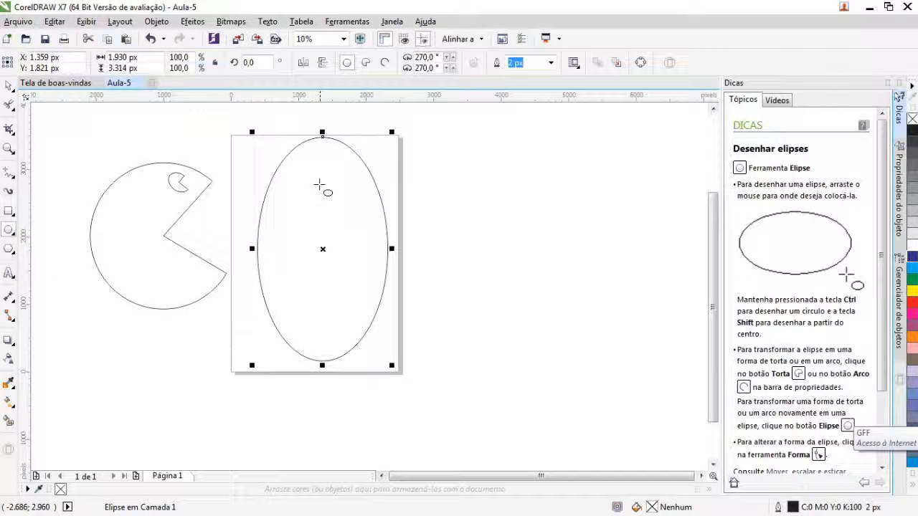
{"action": "left_click_drag", "start_coordinate": [309, 195], "coordinate": [279, 162]}
{"action": "left_click_drag", "start_coordinate": [341, 191], "coordinate": [312, 157]}
{"action": "left_click", "coordinate": [9, 89]}
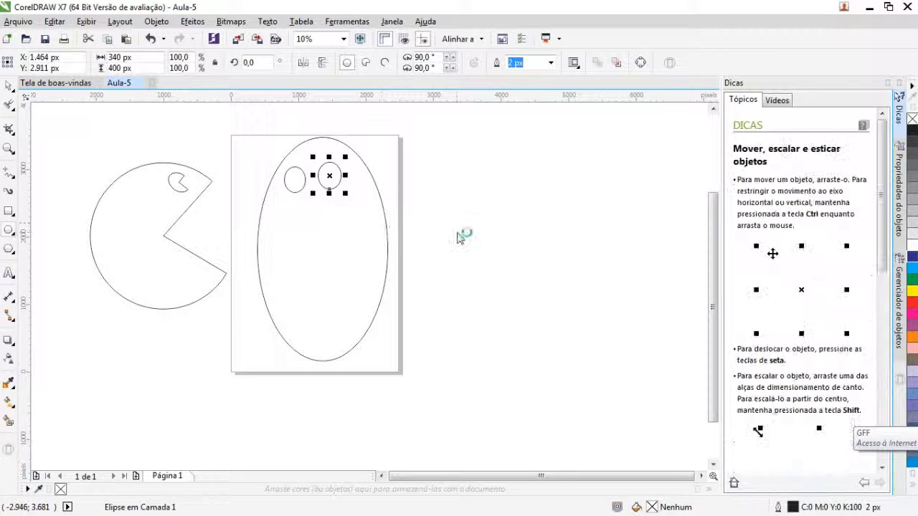
{"action": "left_click", "coordinate": [457, 230]}
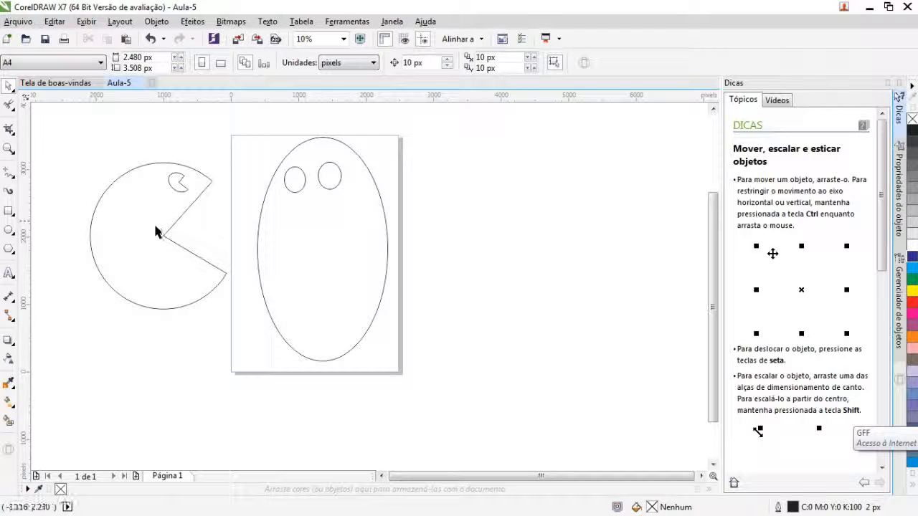
Select the large pie shape and its small pie-shaped eye and group them
{"action": "left_click", "coordinate": [383, 476]}
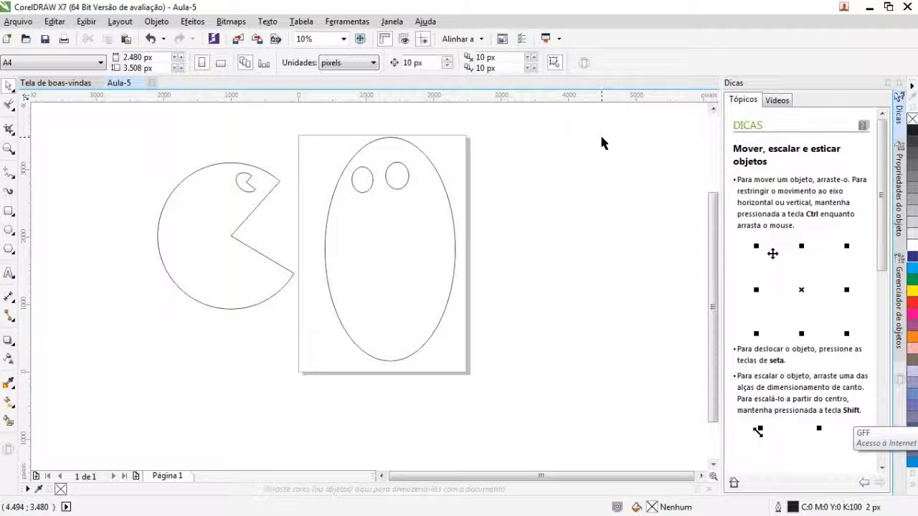
{"action": "left_click_drag", "start_coordinate": [602, 130], "coordinate": [553, 329]}
{"action": "left_click_drag", "start_coordinate": [309, 407], "coordinate": [121, 331]}
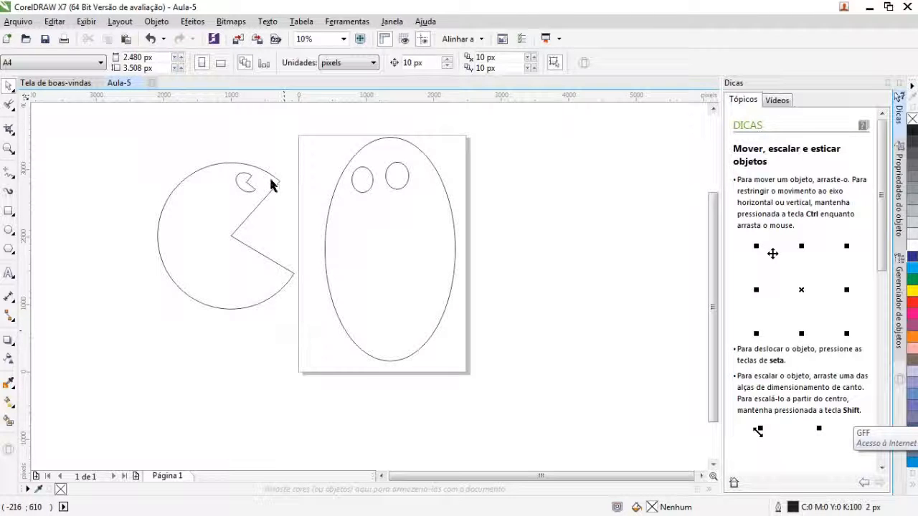
{"action": "left_click_drag", "start_coordinate": [73, 106], "coordinate": [304, 370]}
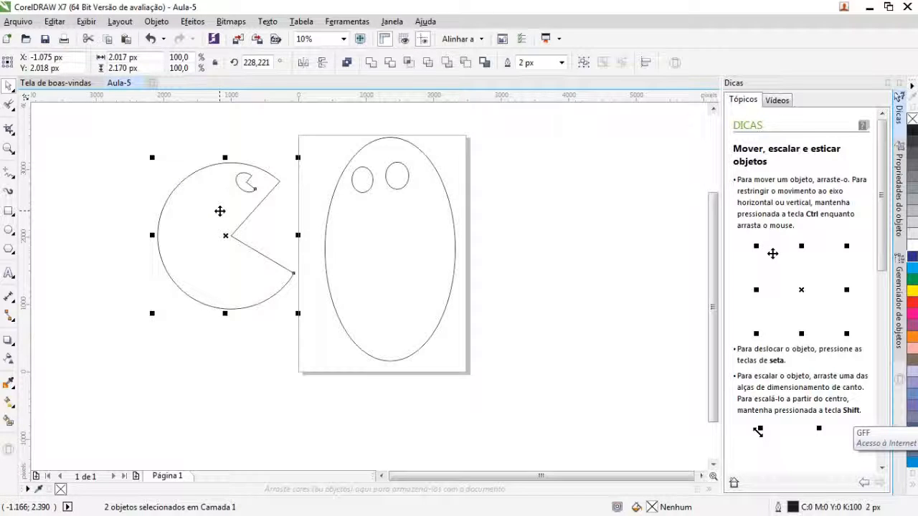
{"action": "right_click", "coordinate": [218, 211]}
{"action": "left_click", "coordinate": [230, 357]}
{"action": "right_click", "coordinate": [231, 201]}
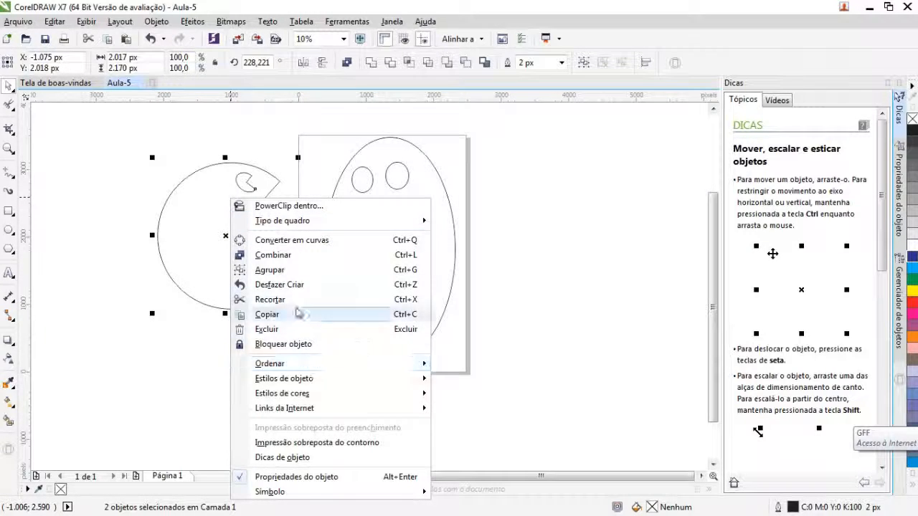
{"action": "left_click", "coordinate": [286, 271]}
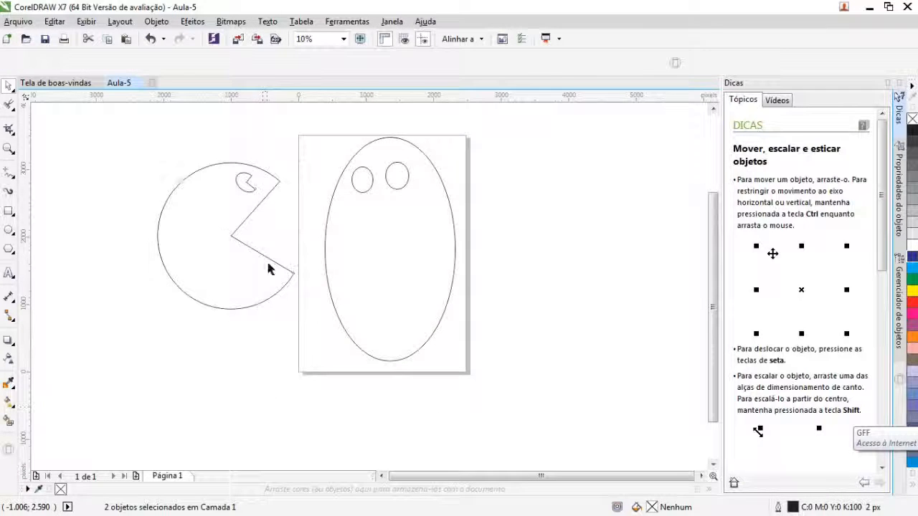
Move the Pac-Man group slightly and enlarge it proportionally to about 125.8%, keeping it beside the page
{"action": "left_click_drag", "start_coordinate": [235, 206], "coordinate": [166, 250]}
{"action": "left_click", "coordinate": [259, 374]}
{"action": "left_click_drag", "start_coordinate": [148, 268], "coordinate": [228, 296]}
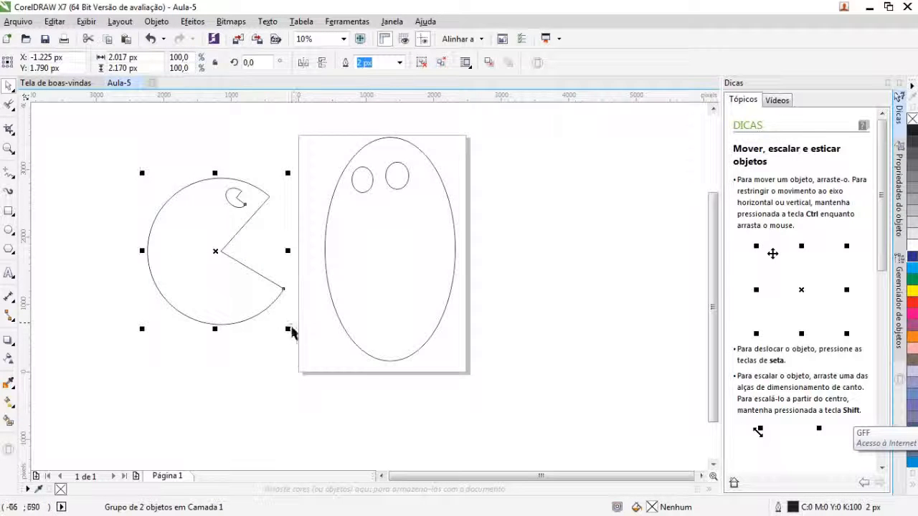
{"action": "left_click_drag", "start_coordinate": [288, 328], "coordinate": [284, 289]}
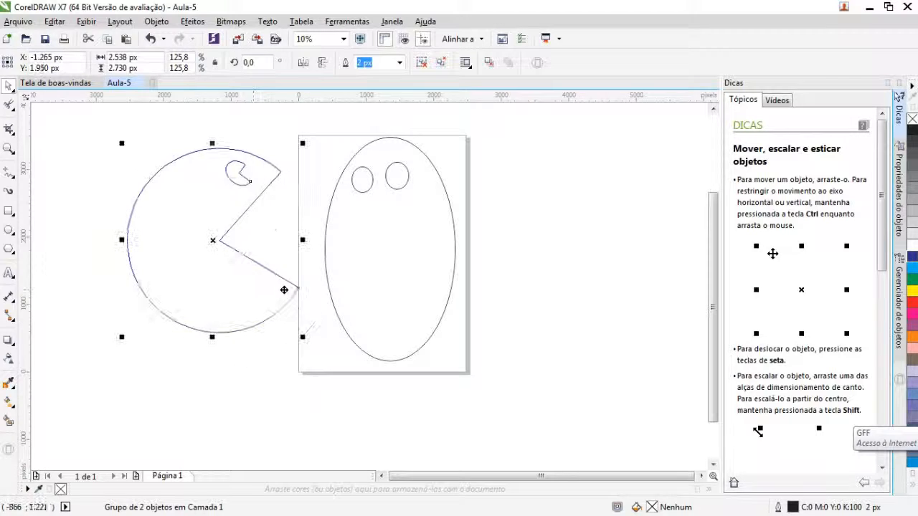
{"action": "left_click", "coordinate": [534, 394]}
Select the large ellipse with its two eye ellipses and lock all three objects
{"action": "left_click_drag", "start_coordinate": [550, 424], "coordinate": [303, 123]}
{"action": "right_click", "coordinate": [393, 245]}
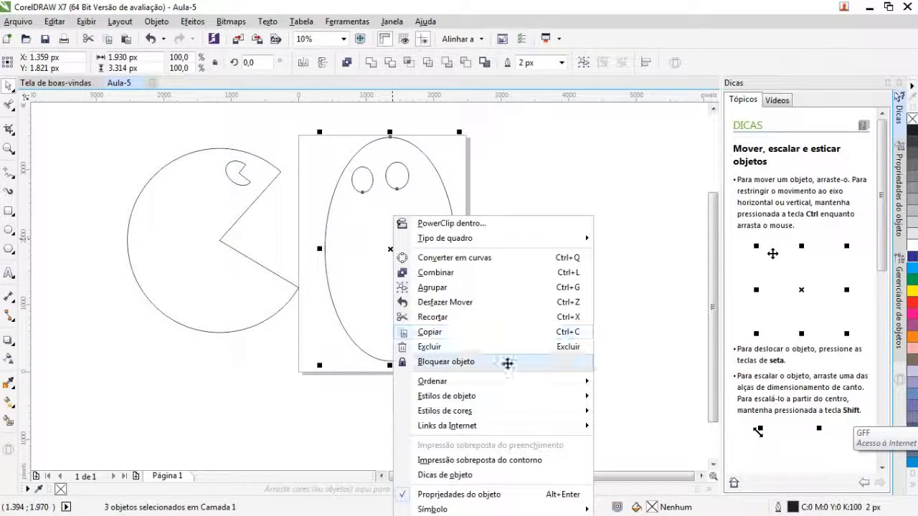
{"action": "left_click", "coordinate": [448, 363]}
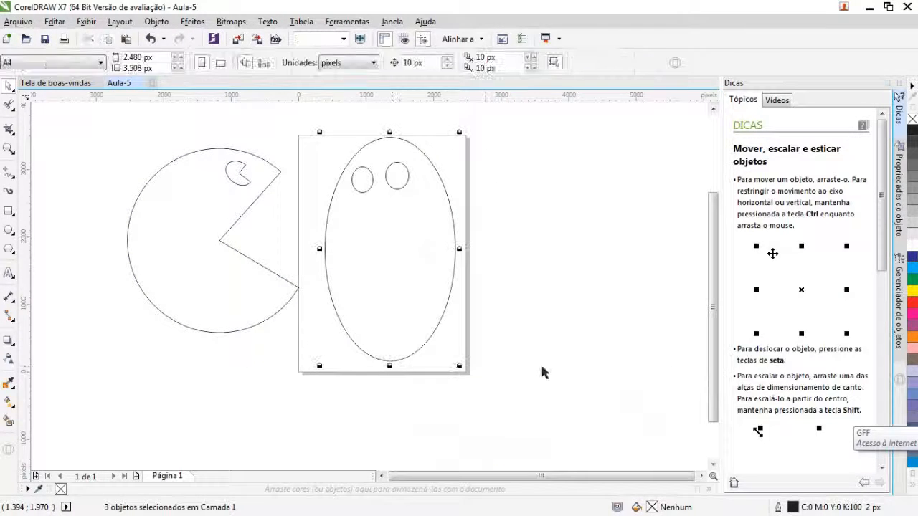
{"action": "left_click", "coordinate": [541, 363]}
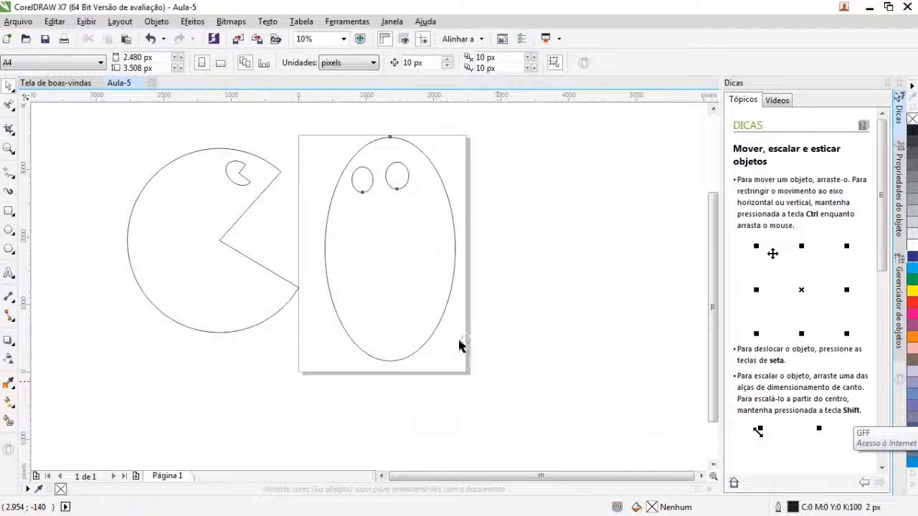
Try selecting the locked large ellipse and an eye ellipse to examine how locked objects behave
{"action": "left_click", "coordinate": [459, 346]}
{"action": "left_click", "coordinate": [529, 338]}
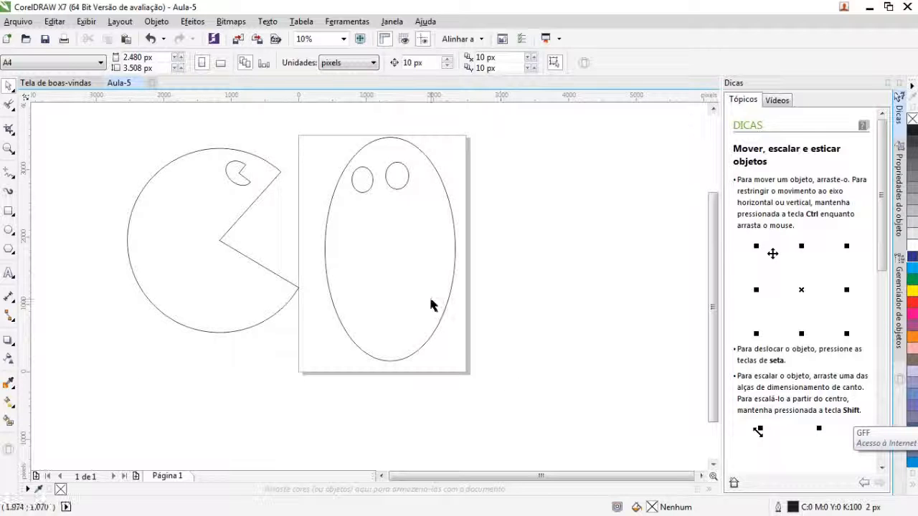
{"action": "left_click", "coordinate": [440, 324]}
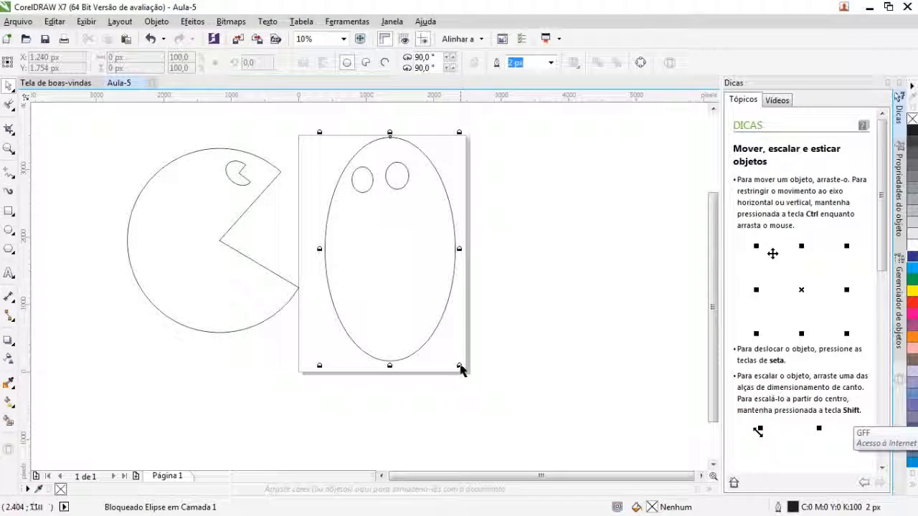
{"action": "left_click", "coordinate": [464, 380]}
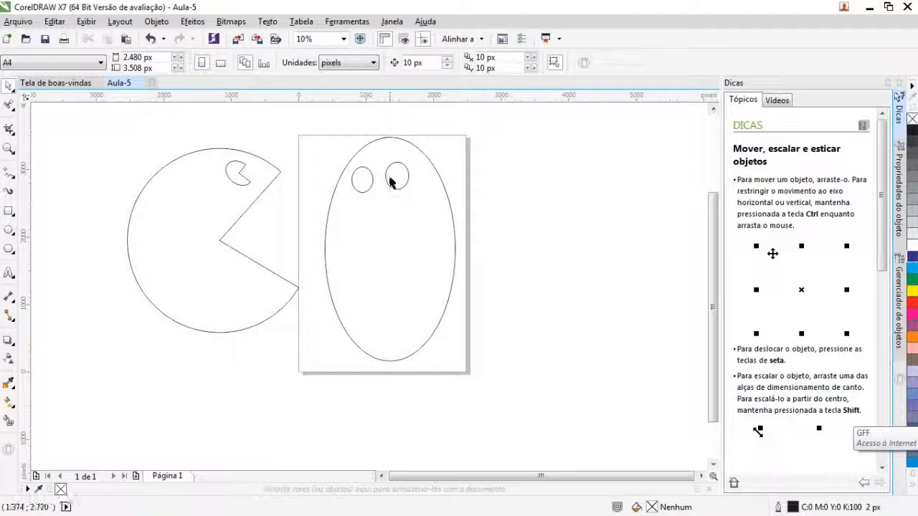
{"action": "left_click", "coordinate": [392, 190]}
{"action": "left_click", "coordinate": [434, 245]}
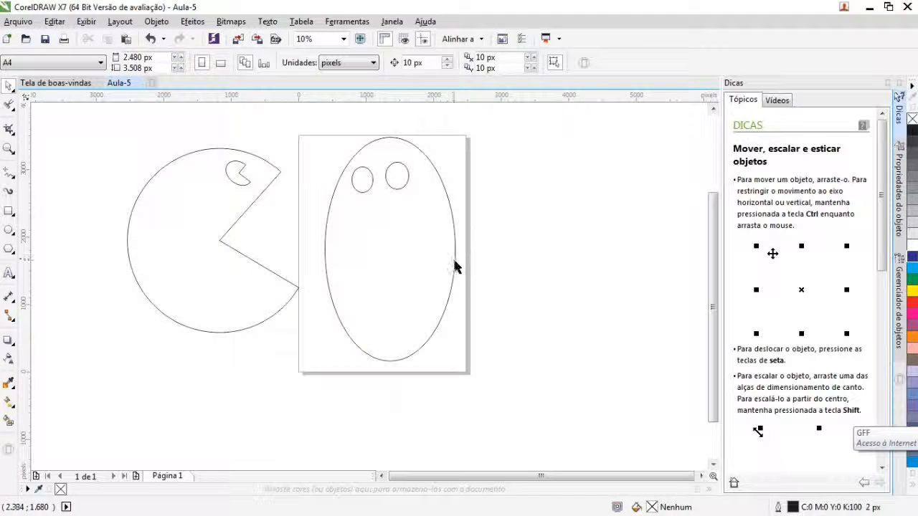
Unlock the large ellipse and each of its two eye ellipses individually
{"action": "left_click", "coordinate": [448, 264]}
{"action": "right_click", "coordinate": [449, 264]}
{"action": "left_click", "coordinate": [481, 270]}
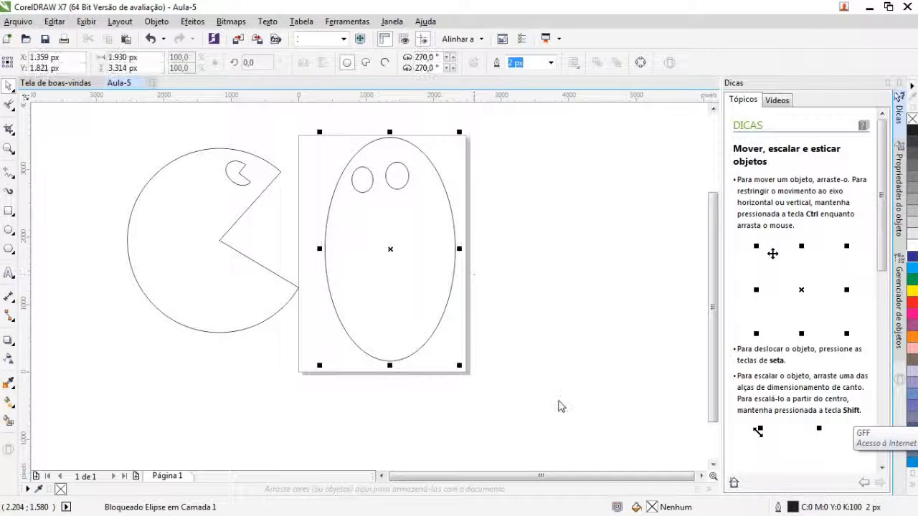
{"action": "left_click", "coordinate": [561, 406]}
{"action": "left_click", "coordinate": [406, 187]}
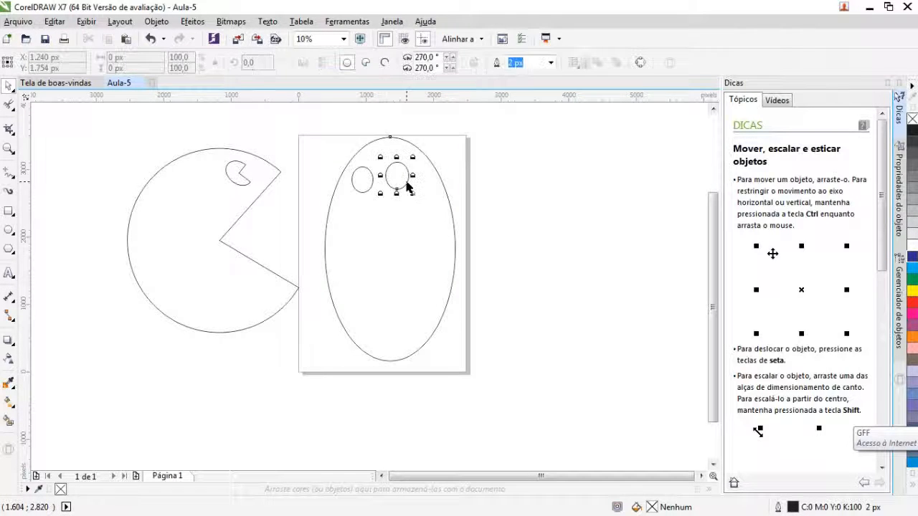
{"action": "right_click", "coordinate": [406, 186]}
{"action": "left_click", "coordinate": [406, 186]}
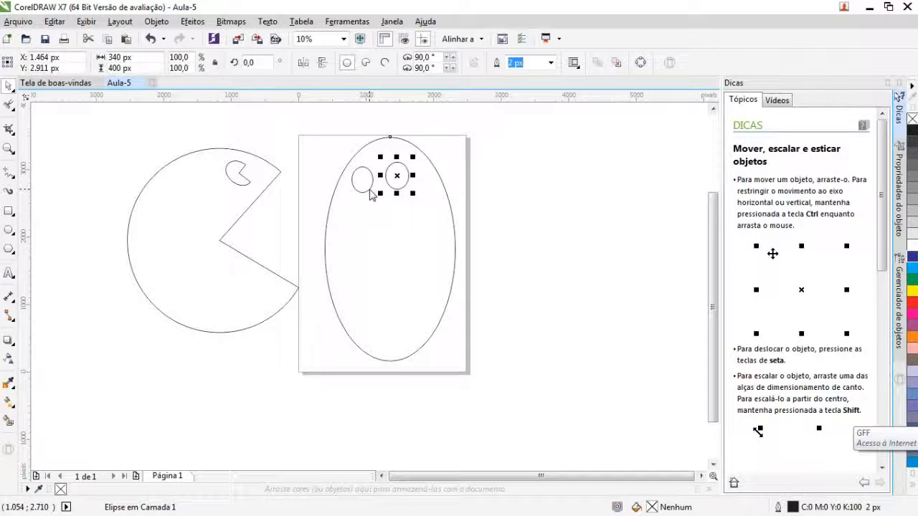
{"action": "left_click", "coordinate": [363, 181]}
{"action": "right_click", "coordinate": [368, 192]}
{"action": "left_click", "coordinate": [390, 198]}
Group the large ellipse with its two eyes, then shrink the group to about 24.1% and place it in Pac-Man's mouth
{"action": "left_click_drag", "start_coordinate": [560, 433], "coordinate": [305, 137]}
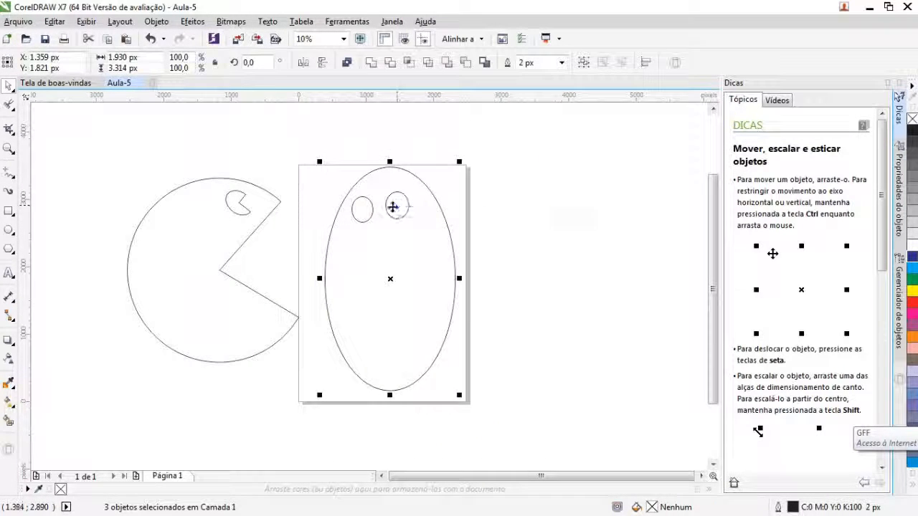
{"action": "right_click", "coordinate": [392, 207]}
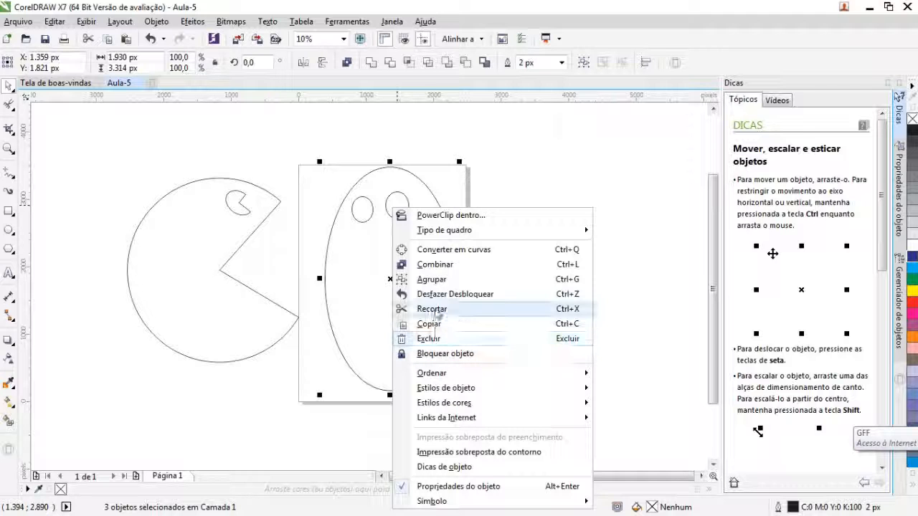
{"action": "left_click", "coordinate": [428, 279]}
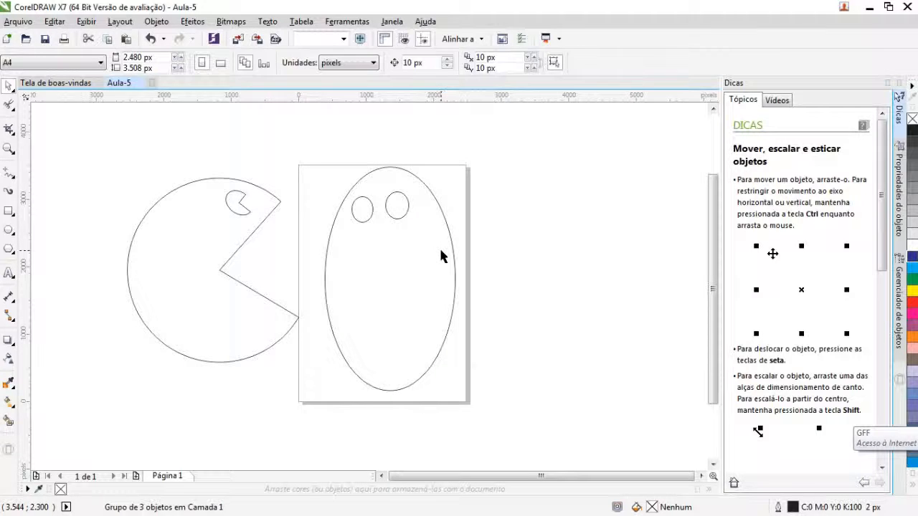
{"action": "left_click_drag", "start_coordinate": [459, 395], "coordinate": [268, 260]}
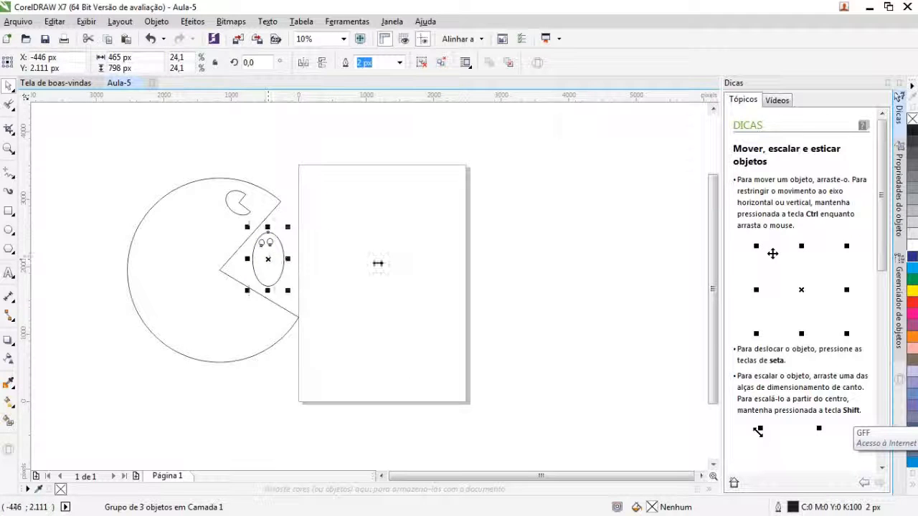
Move the Pac-Man and small ellipse figure together onto the page, leaving everything deselected
{"action": "left_click_drag", "start_coordinate": [429, 416], "coordinate": [74, 136]}
{"action": "left_click_drag", "start_coordinate": [165, 219], "coordinate": [343, 231]}
{"action": "left_click", "coordinate": [562, 270]}
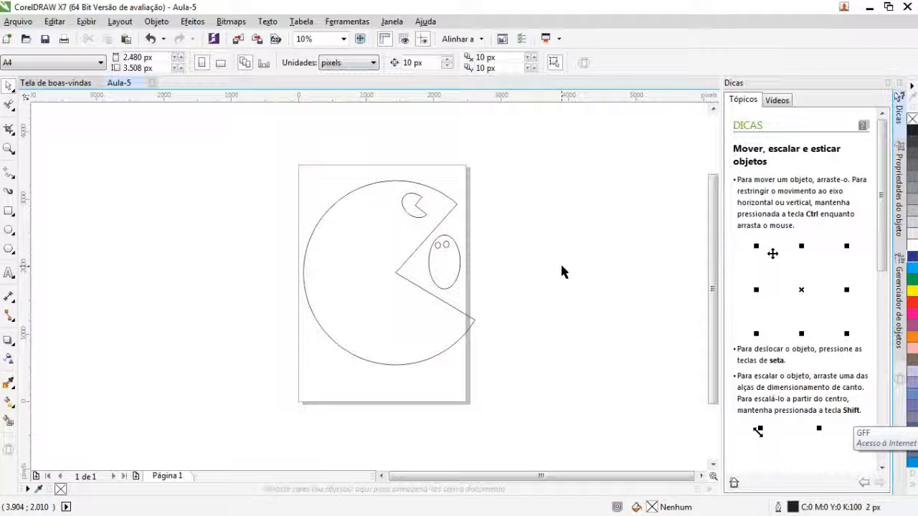
{"action": "left_click", "coordinate": [473, 328]}
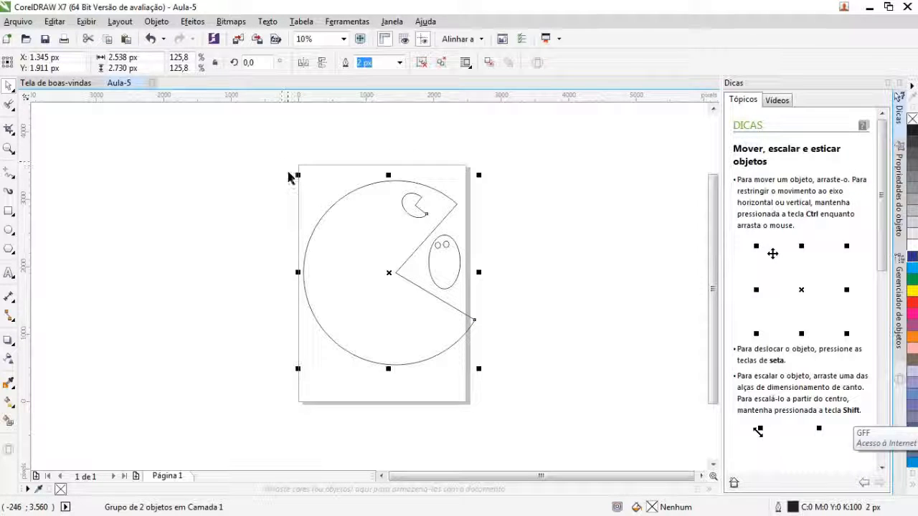
{"action": "left_click", "coordinate": [237, 184]}
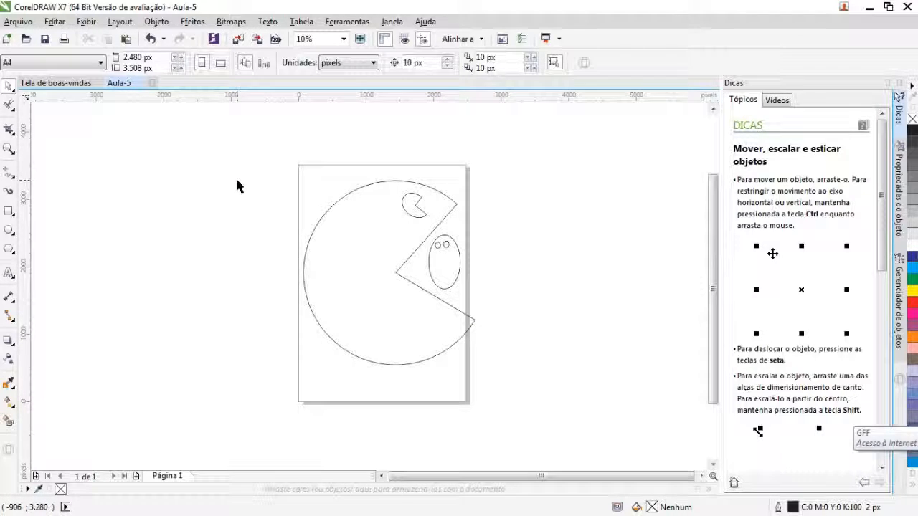